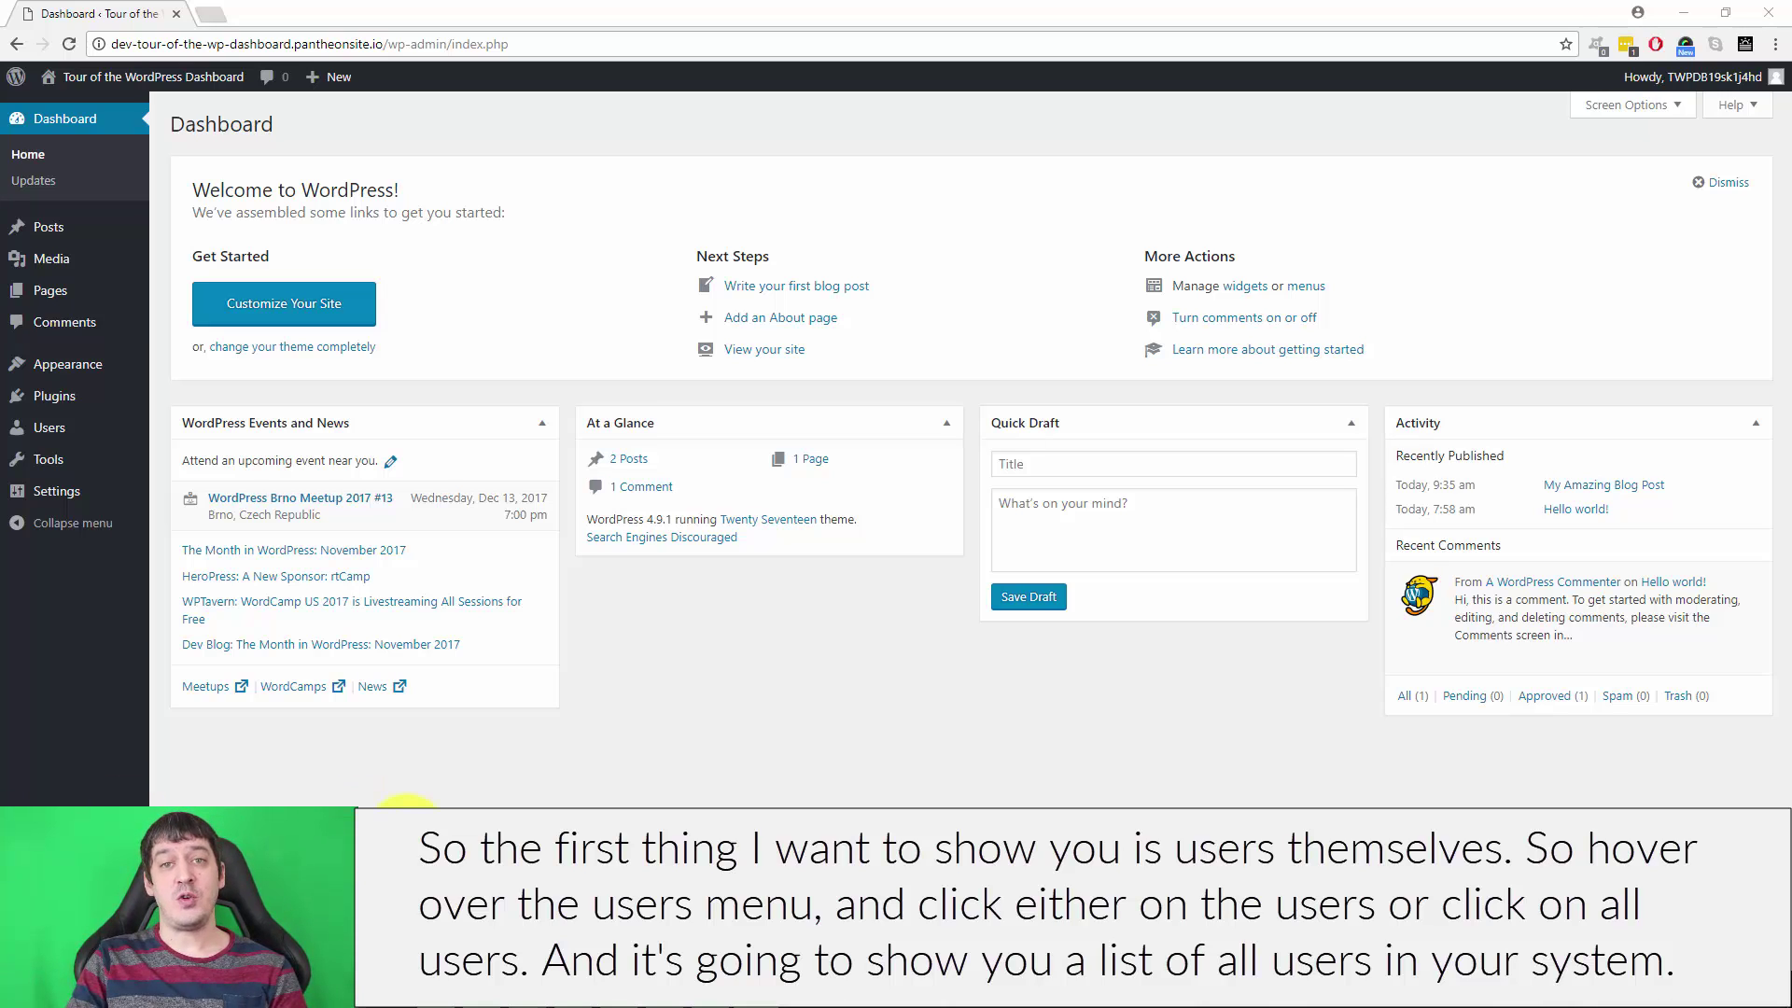
# Open the list of all users and examine its username and name columns.
pyautogui.click(65, 432)
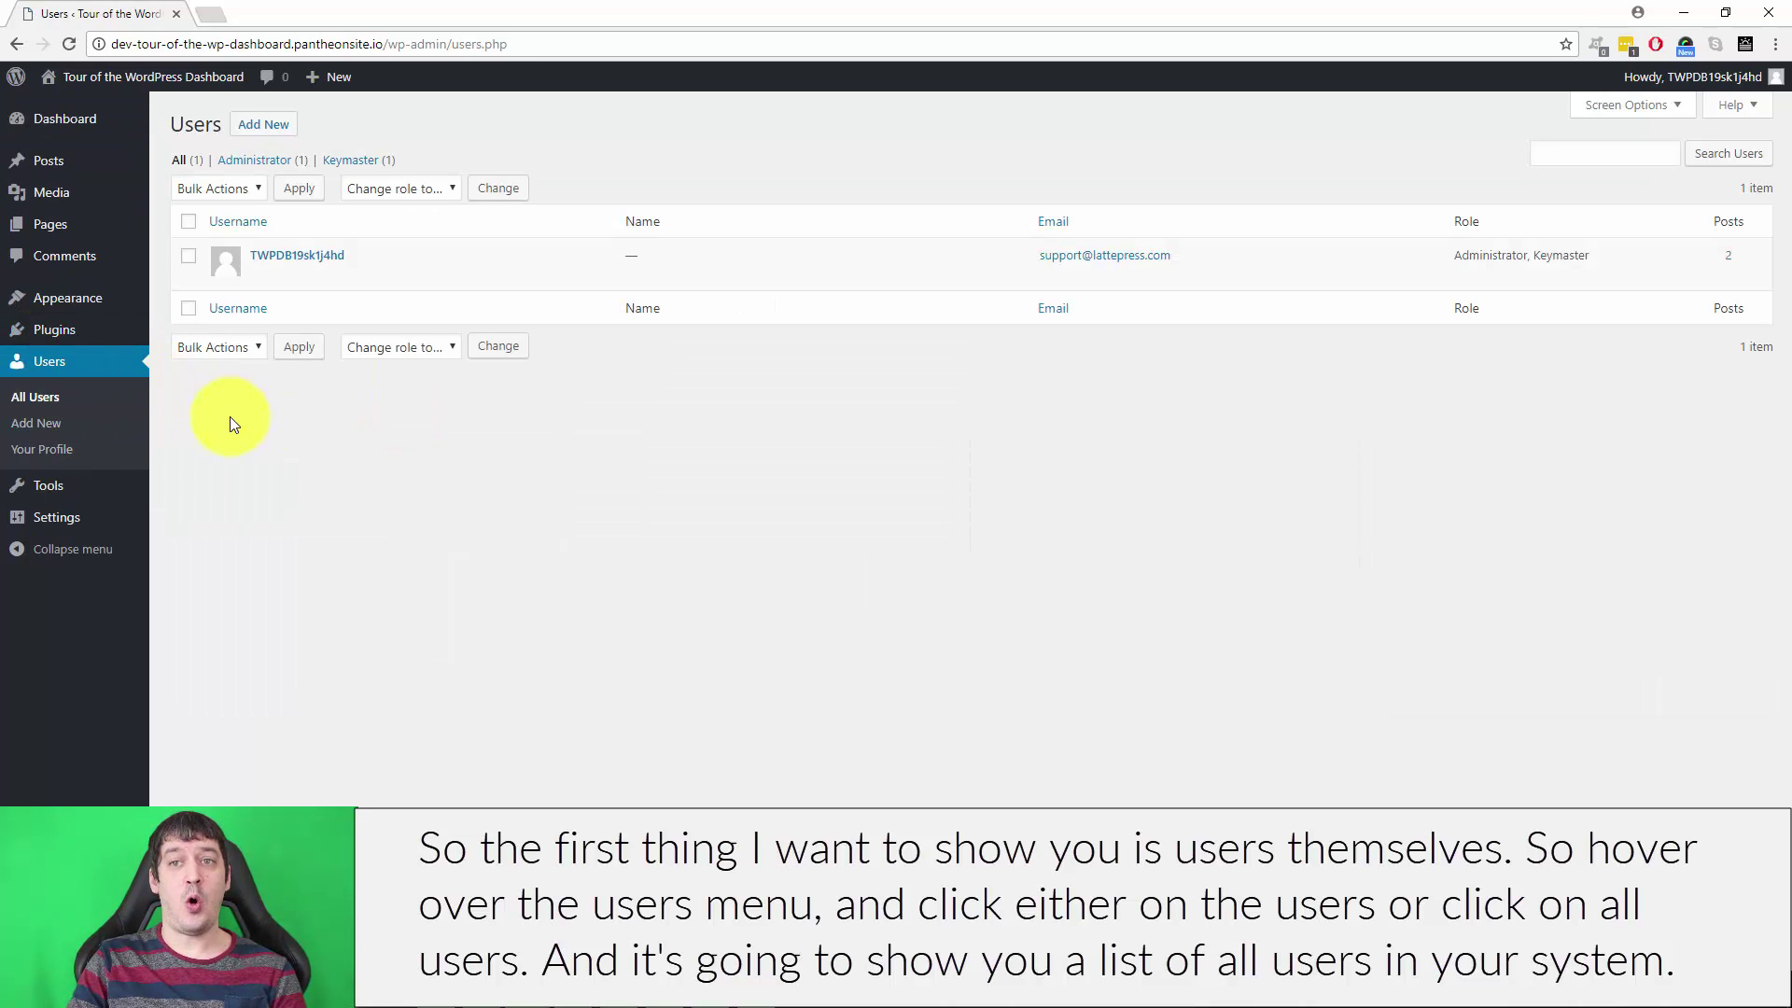
pyautogui.moveTo(335, 288)
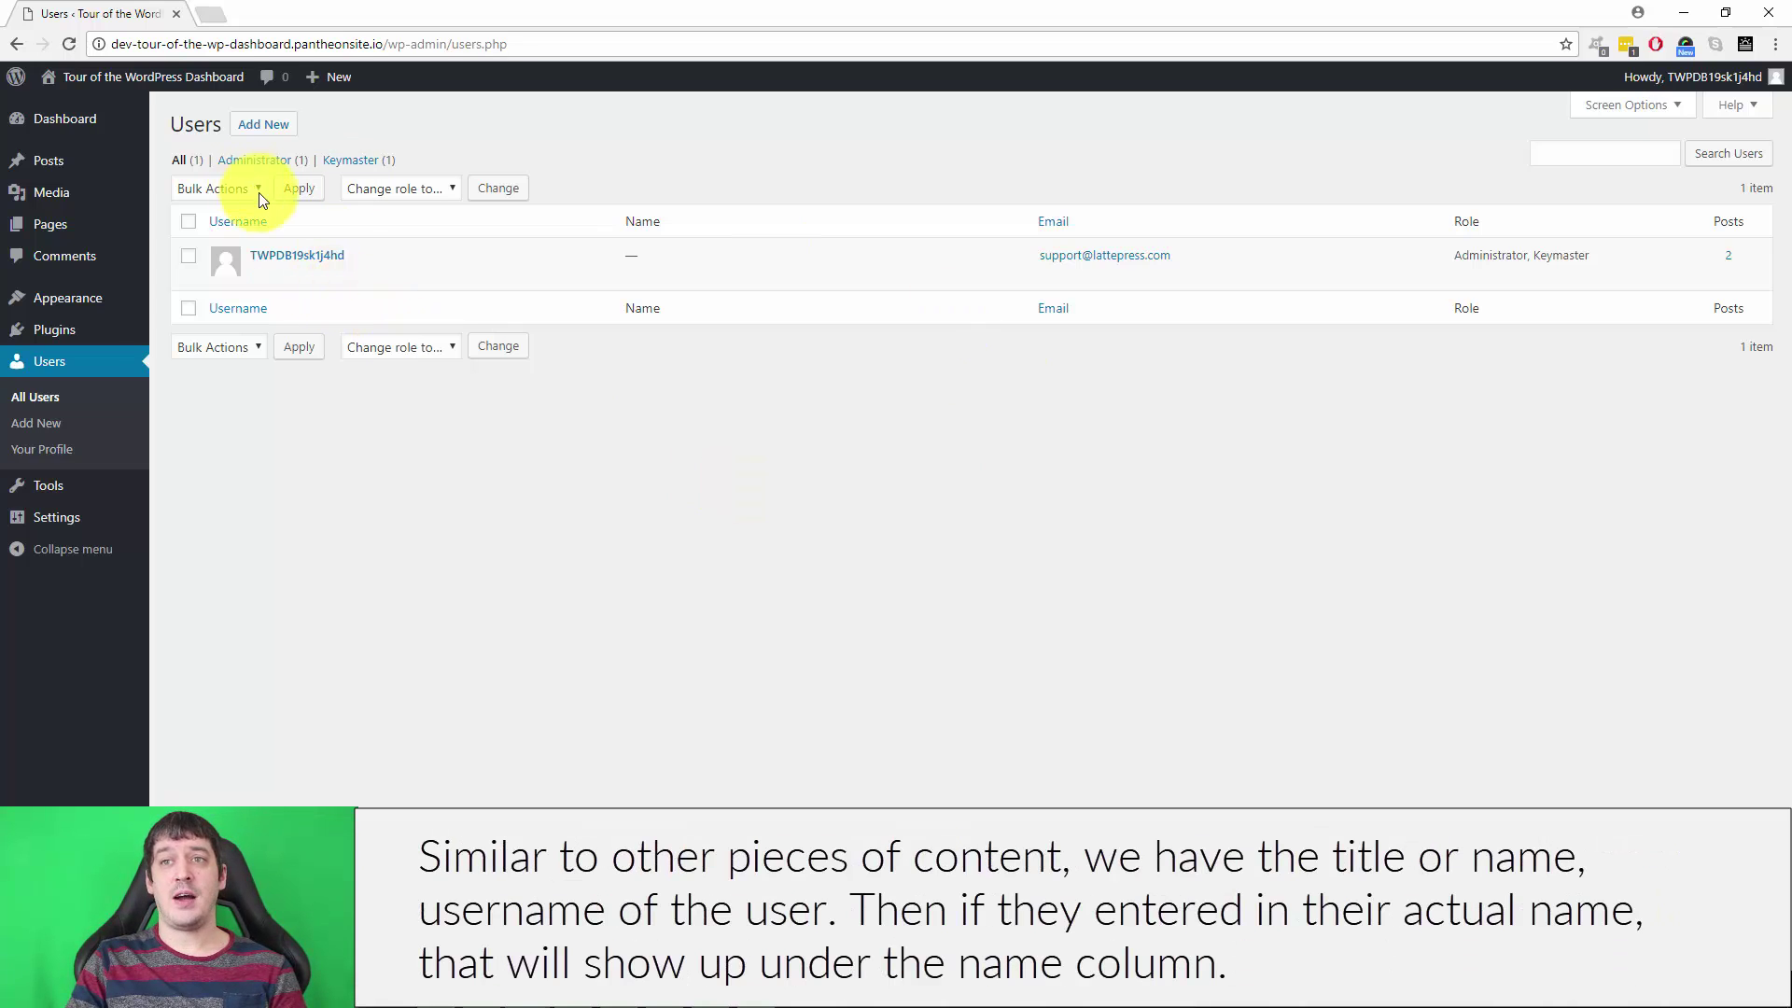
pyautogui.moveTo(280, 261)
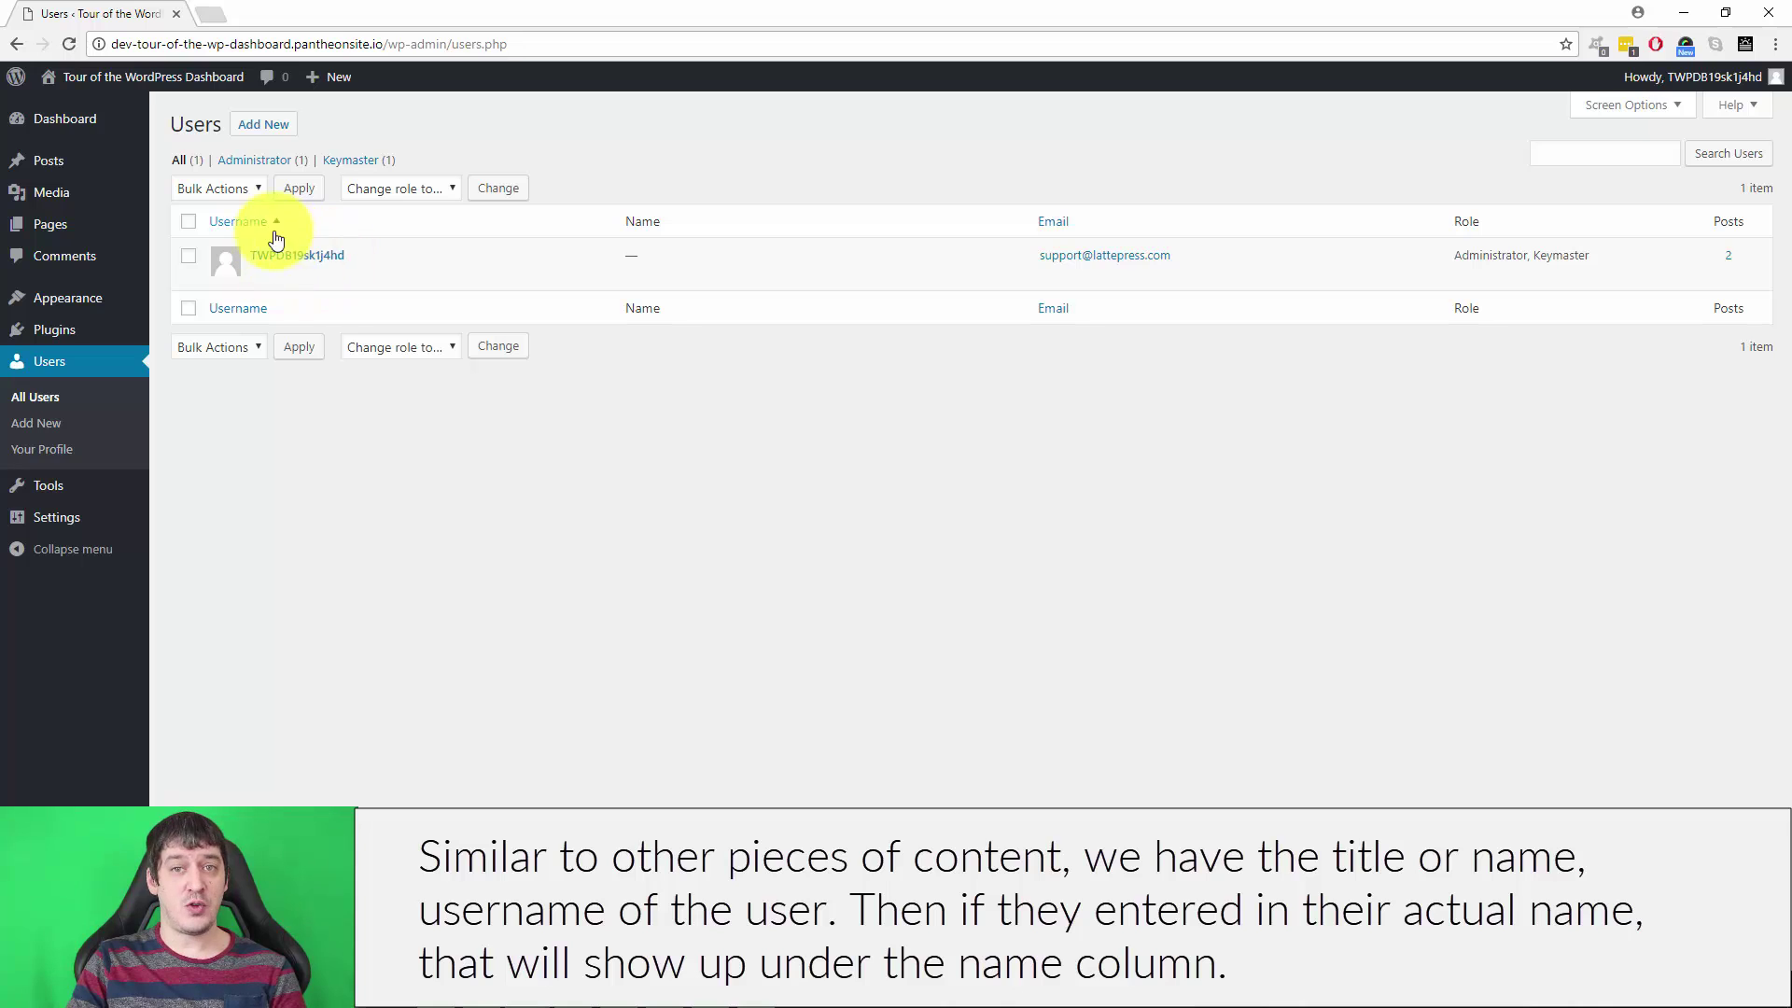
pyautogui.moveTo(657, 267)
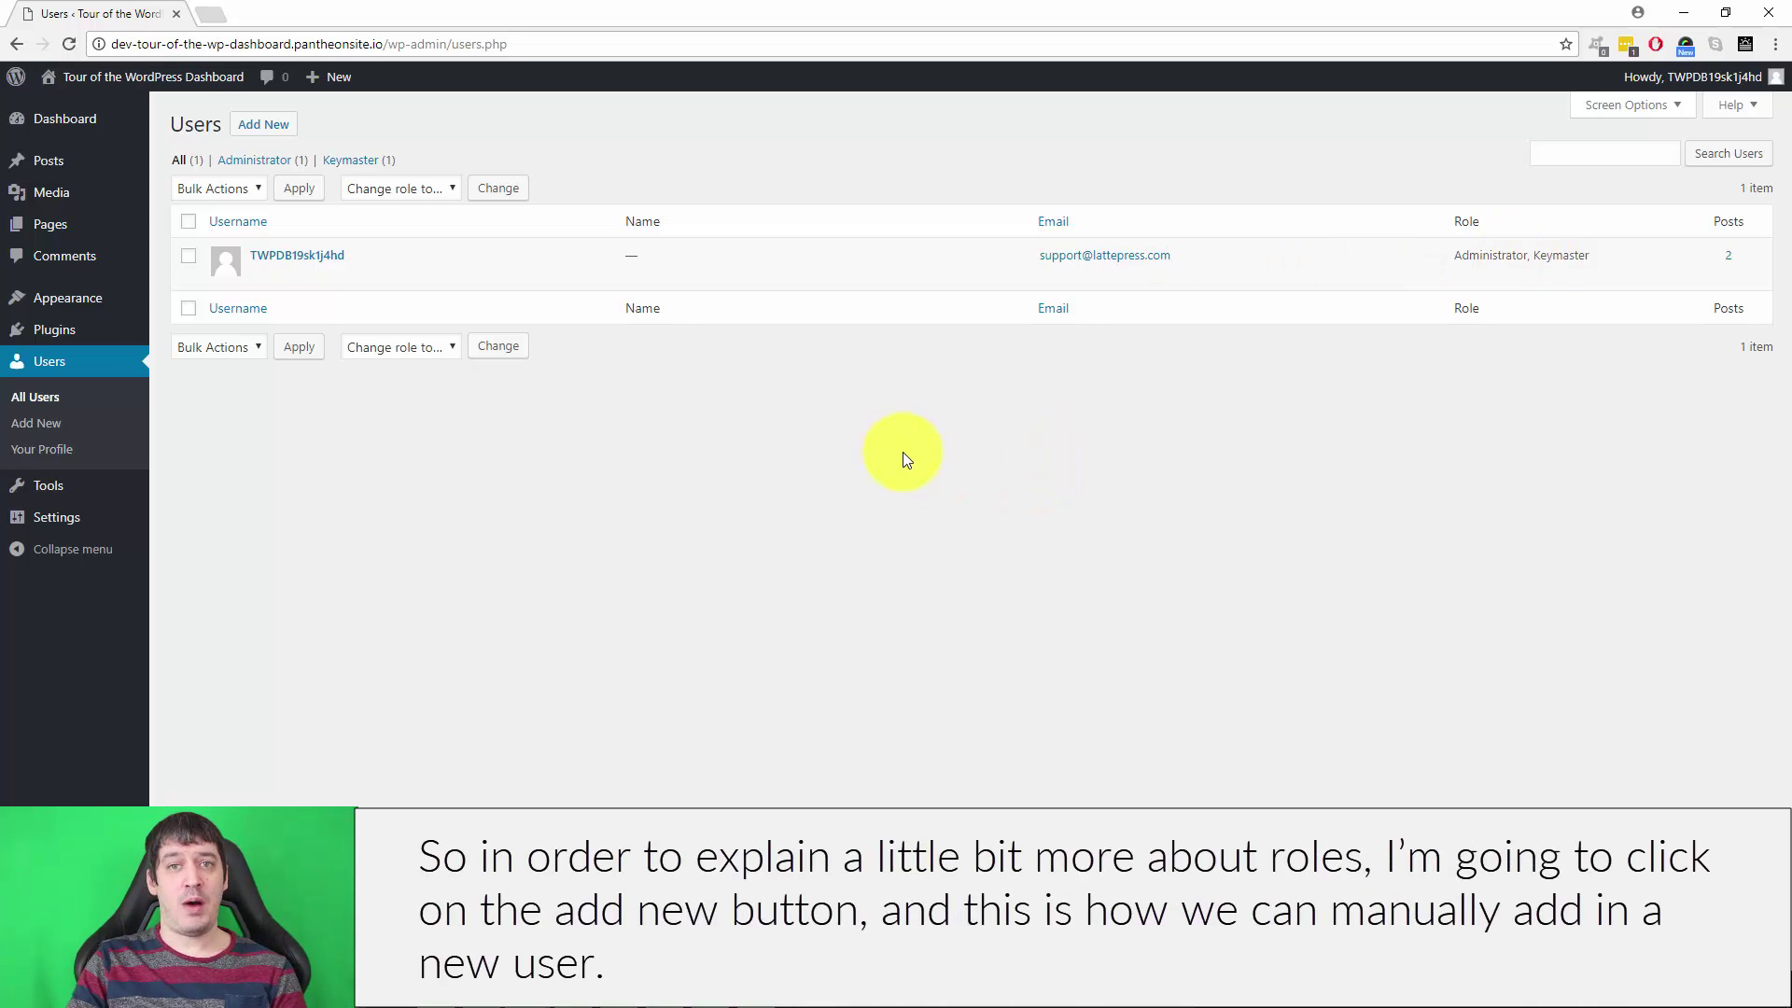
# Open the form for adding a new user and inspect its generated password and the available roles.
pyautogui.click(245, 124)
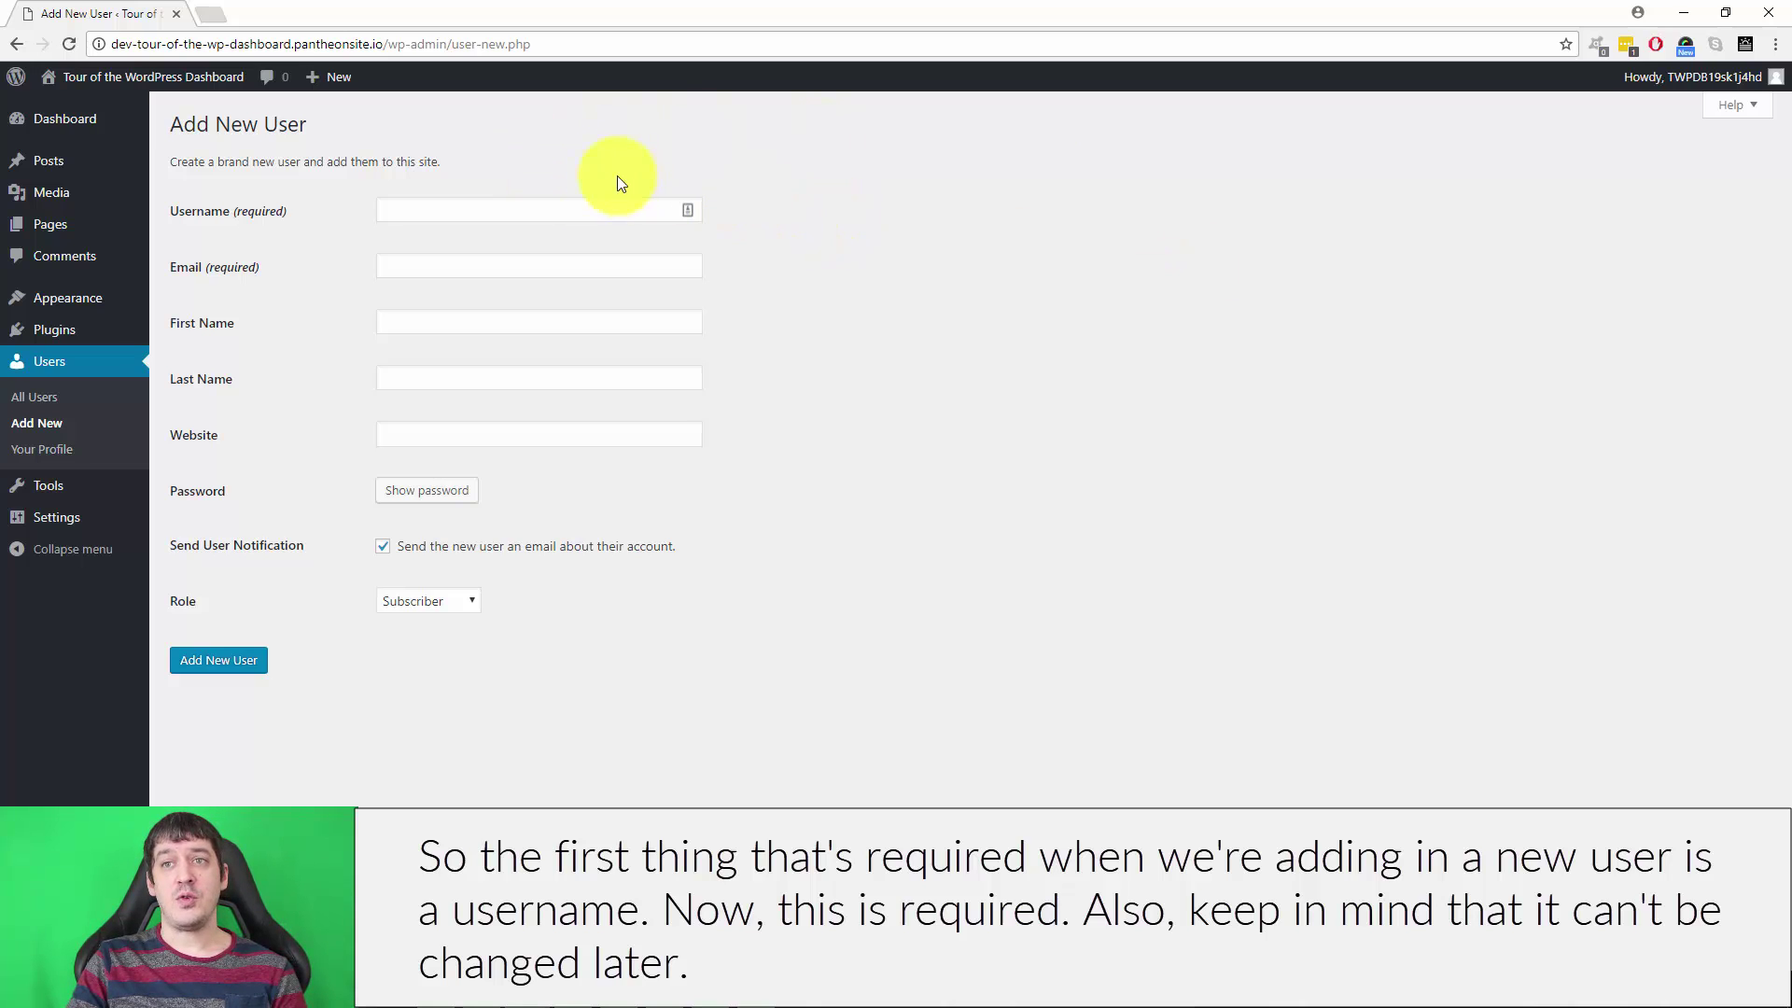
pyautogui.click(443, 200)
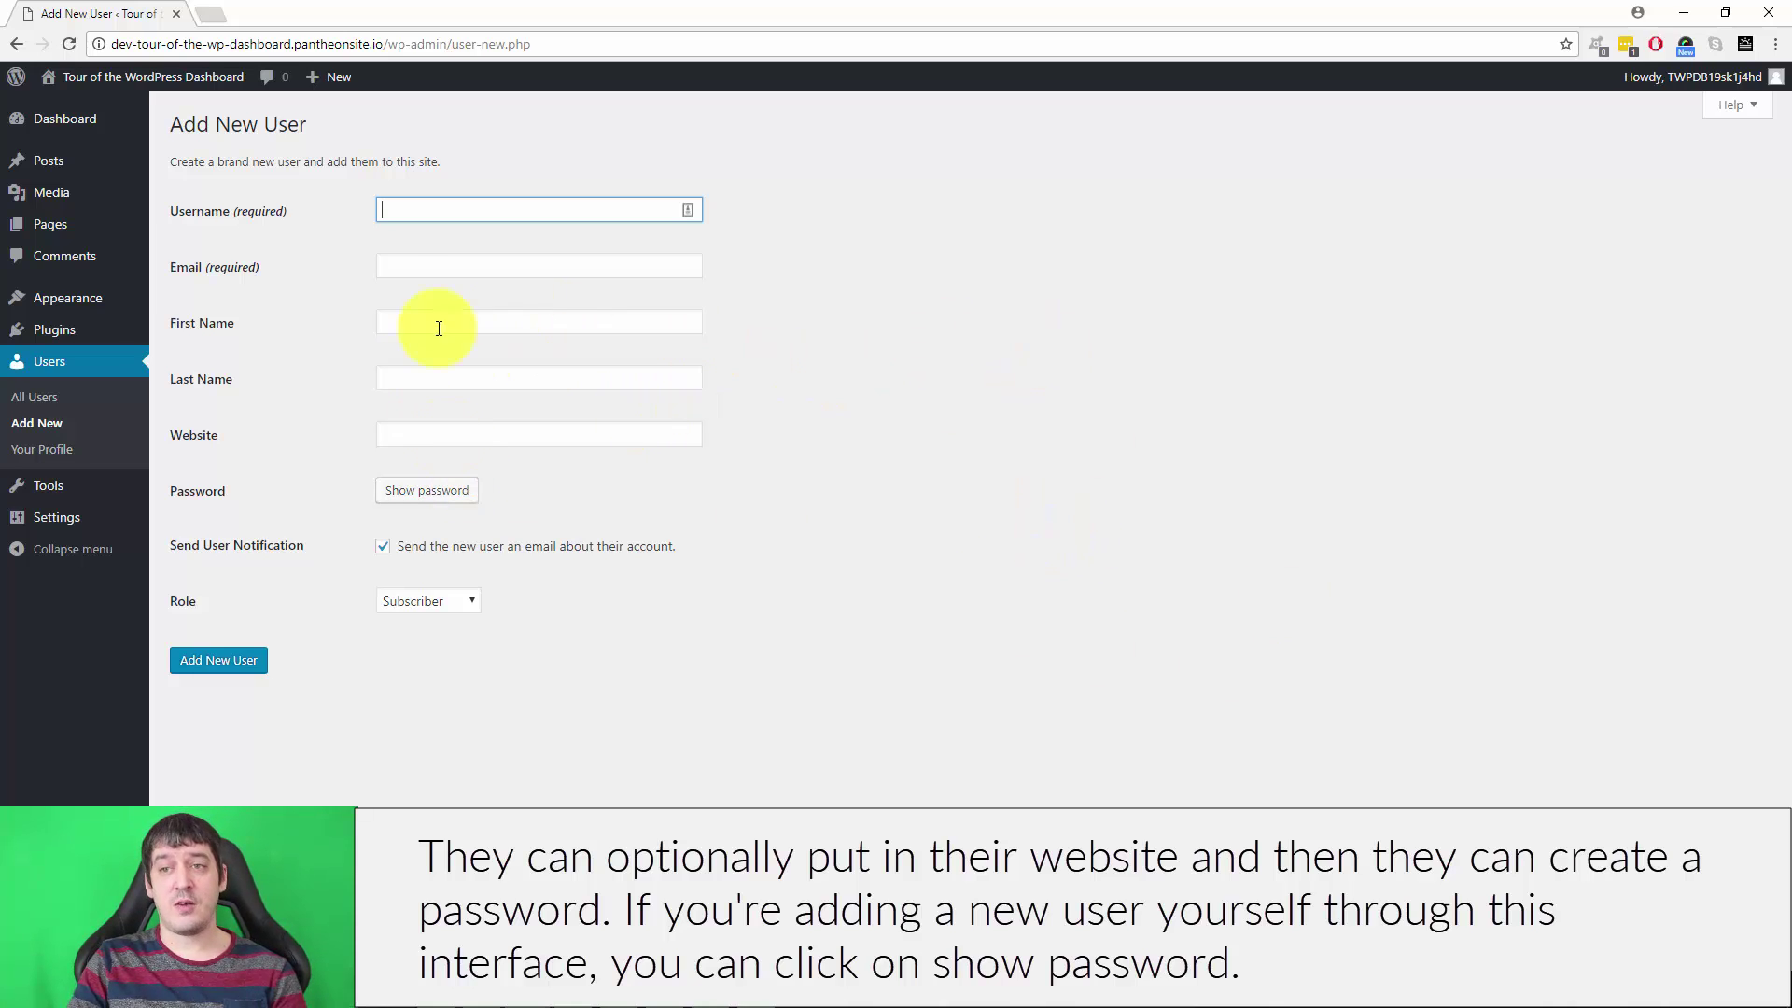
pyautogui.click(422, 489)
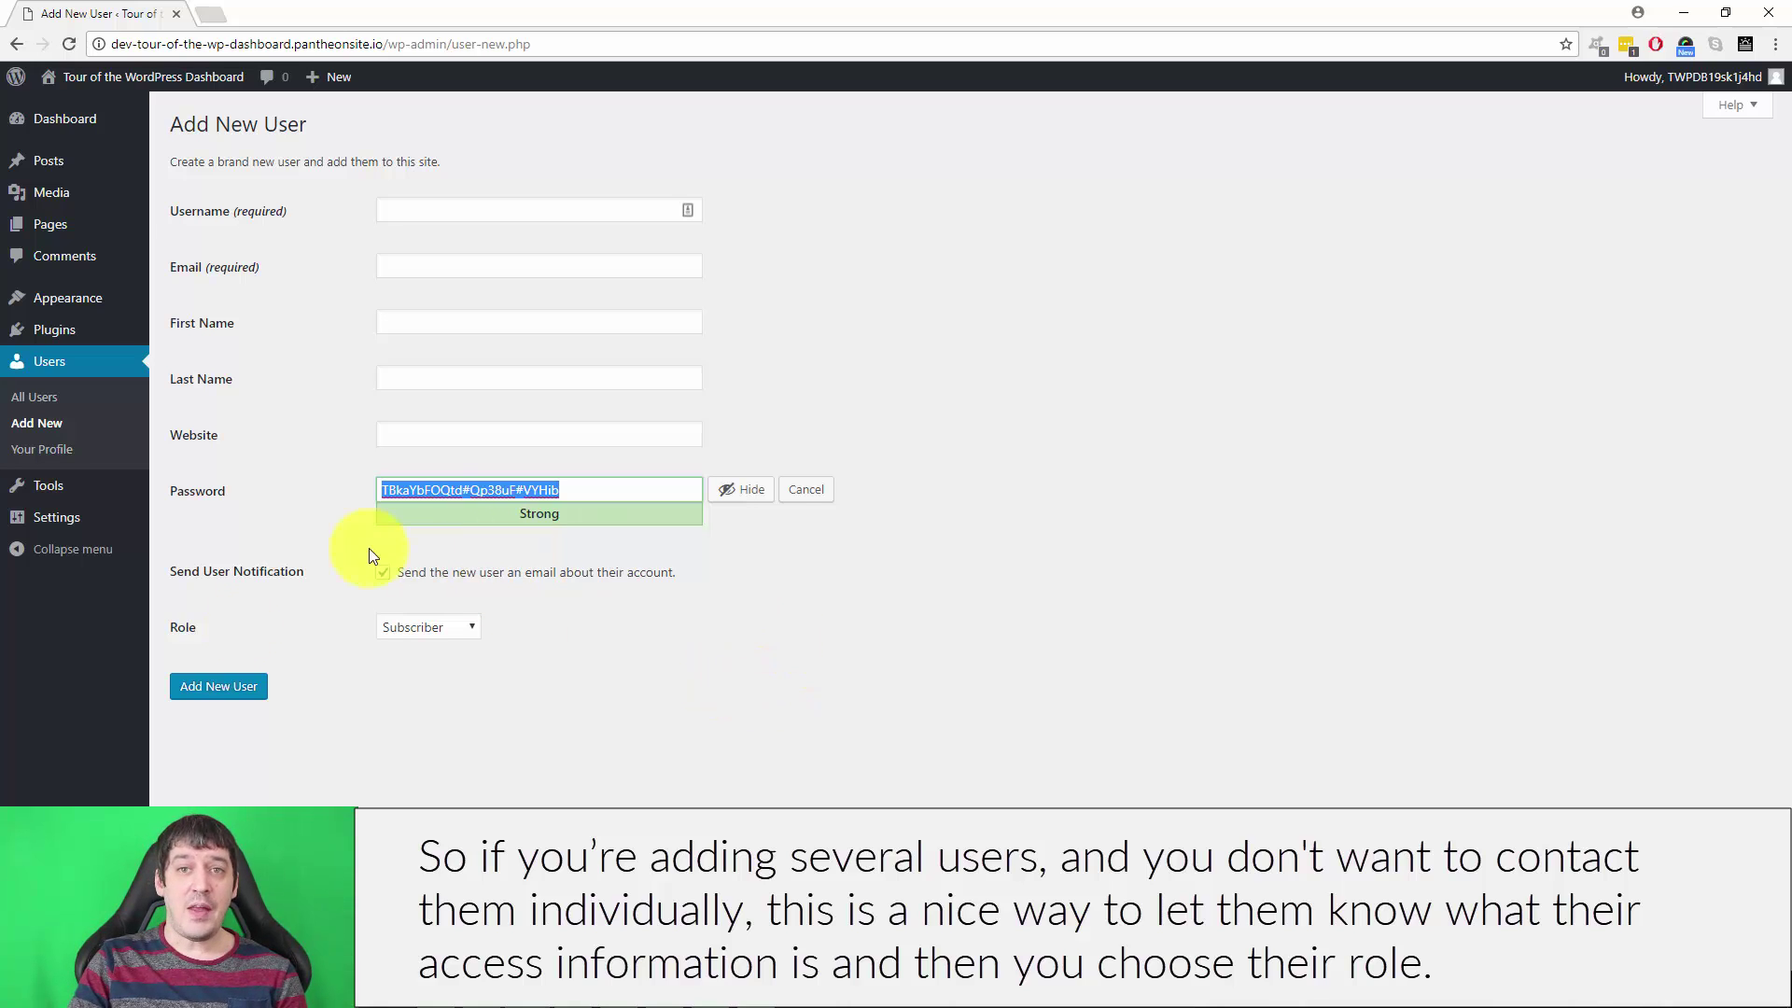
pyautogui.click(440, 635)
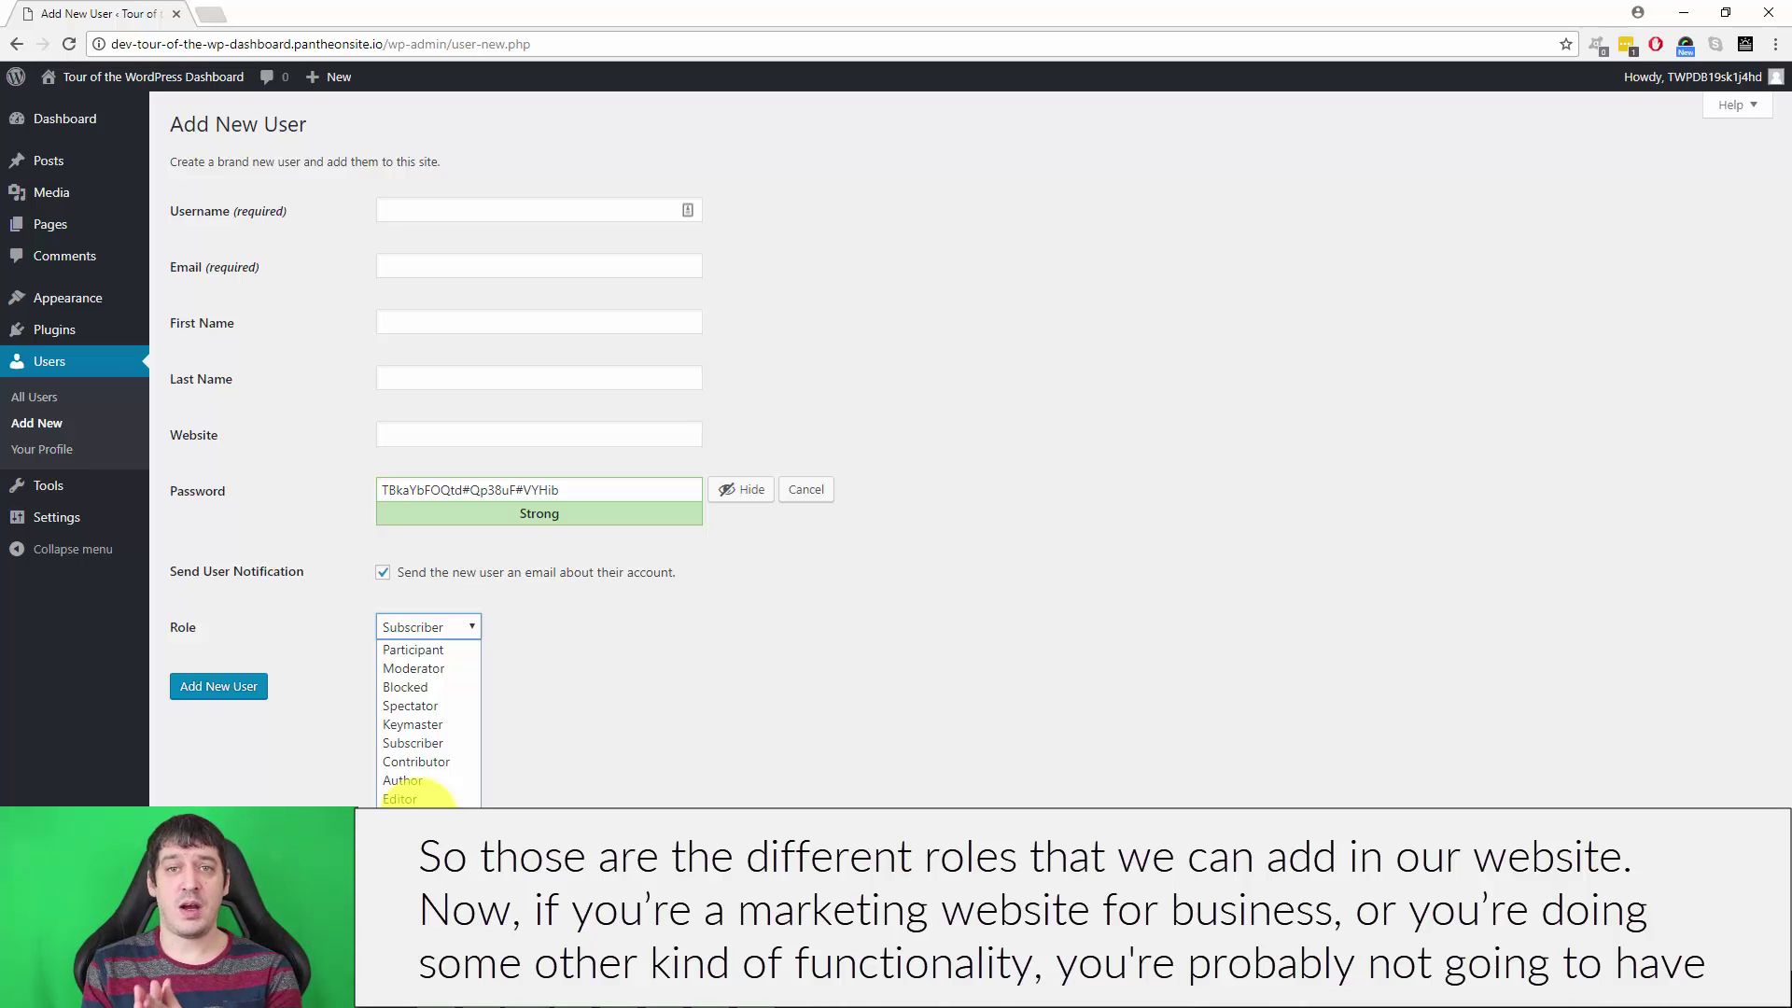
pyautogui.click(430, 742)
# Leave the new-user form without saving and open the administrator account in the user list for editing.
pyautogui.click(58, 394)
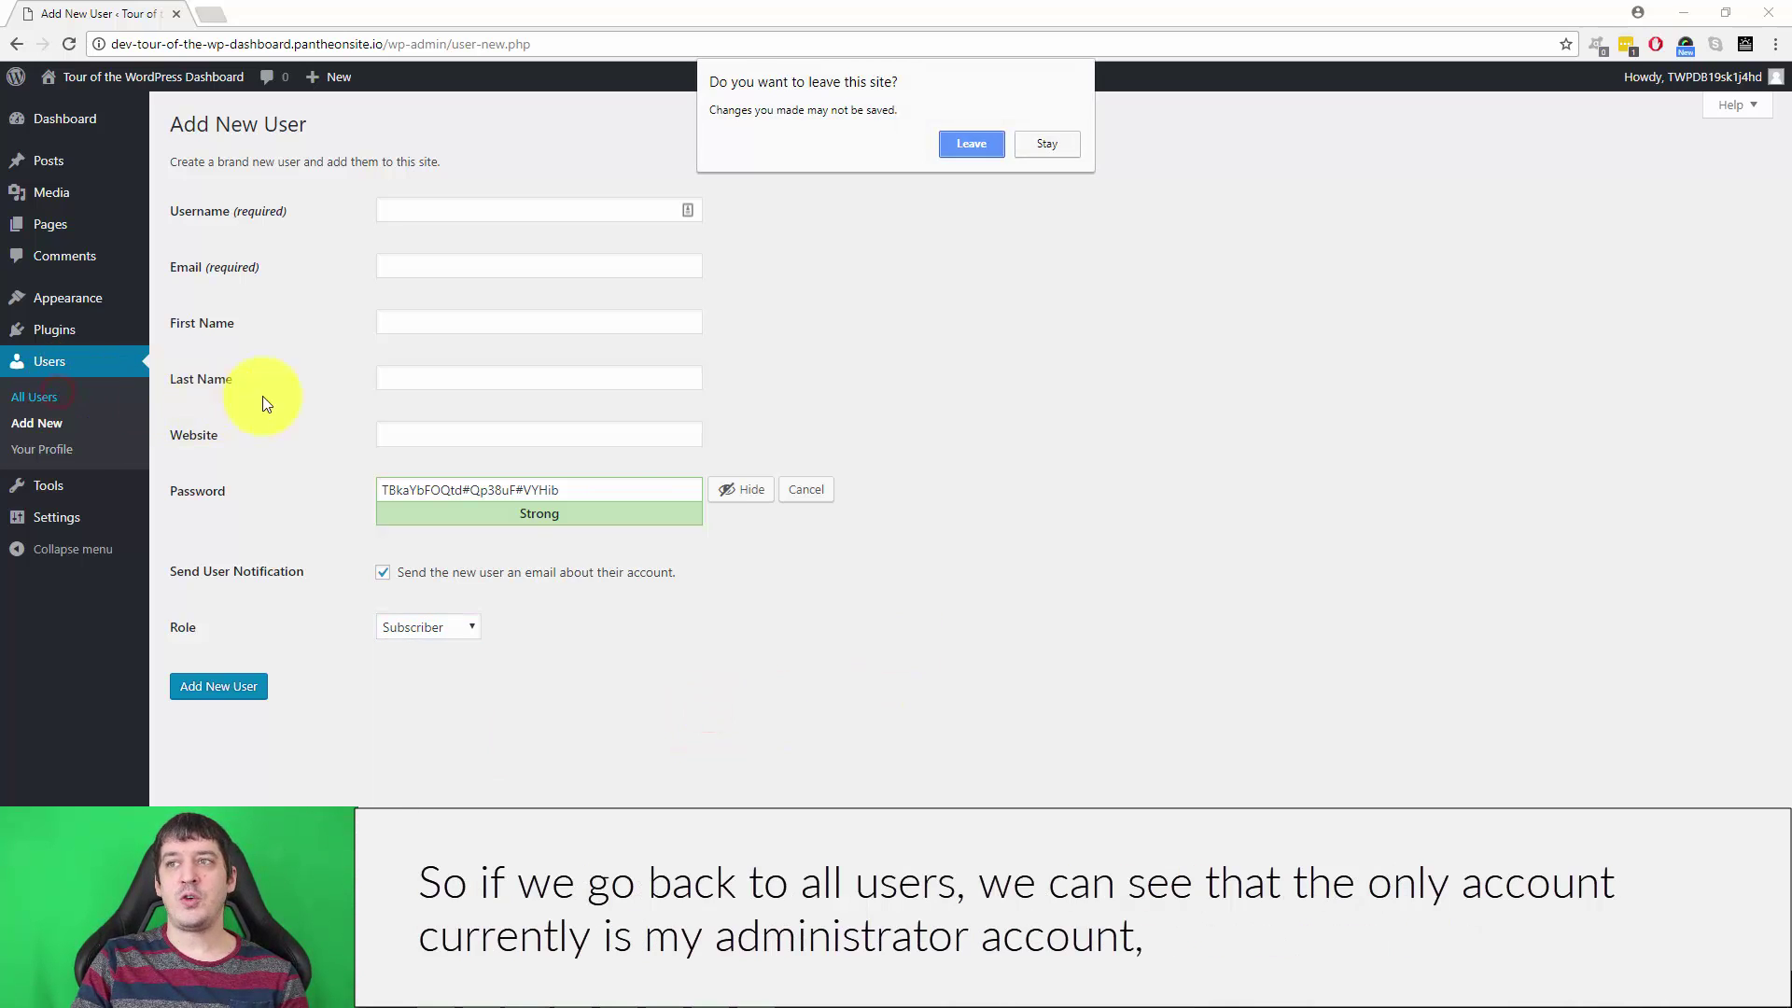
pyautogui.click(989, 148)
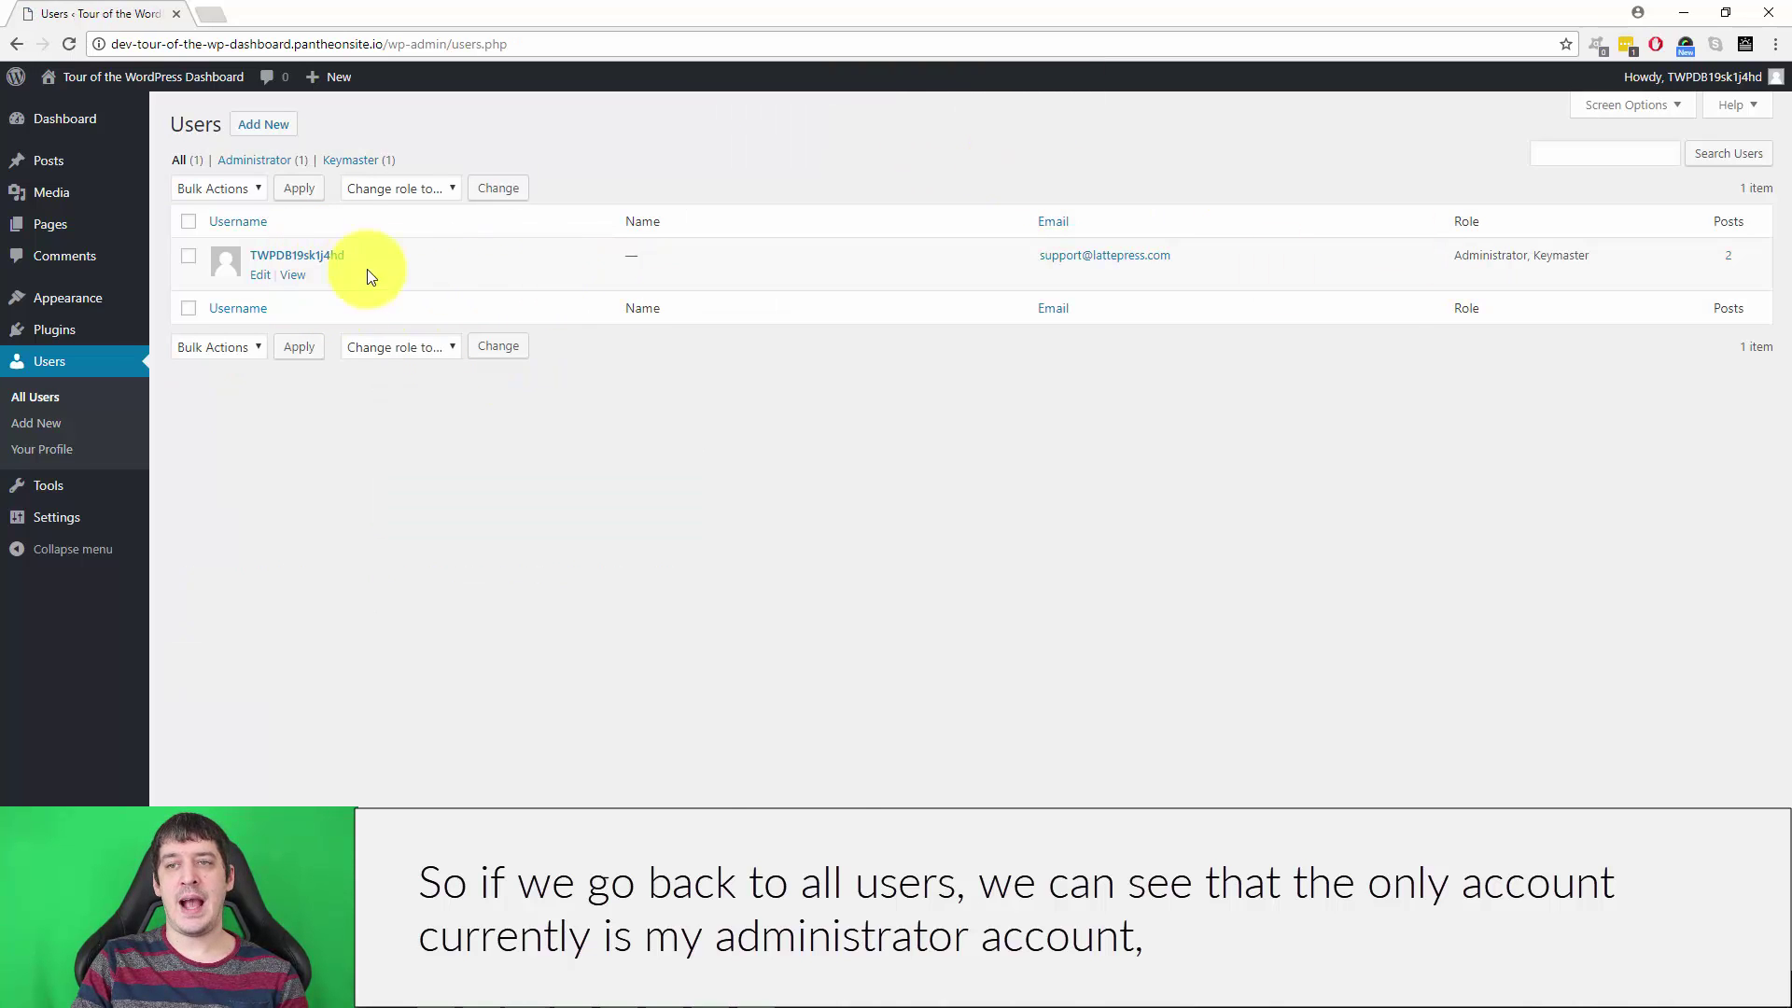
pyautogui.click(261, 275)
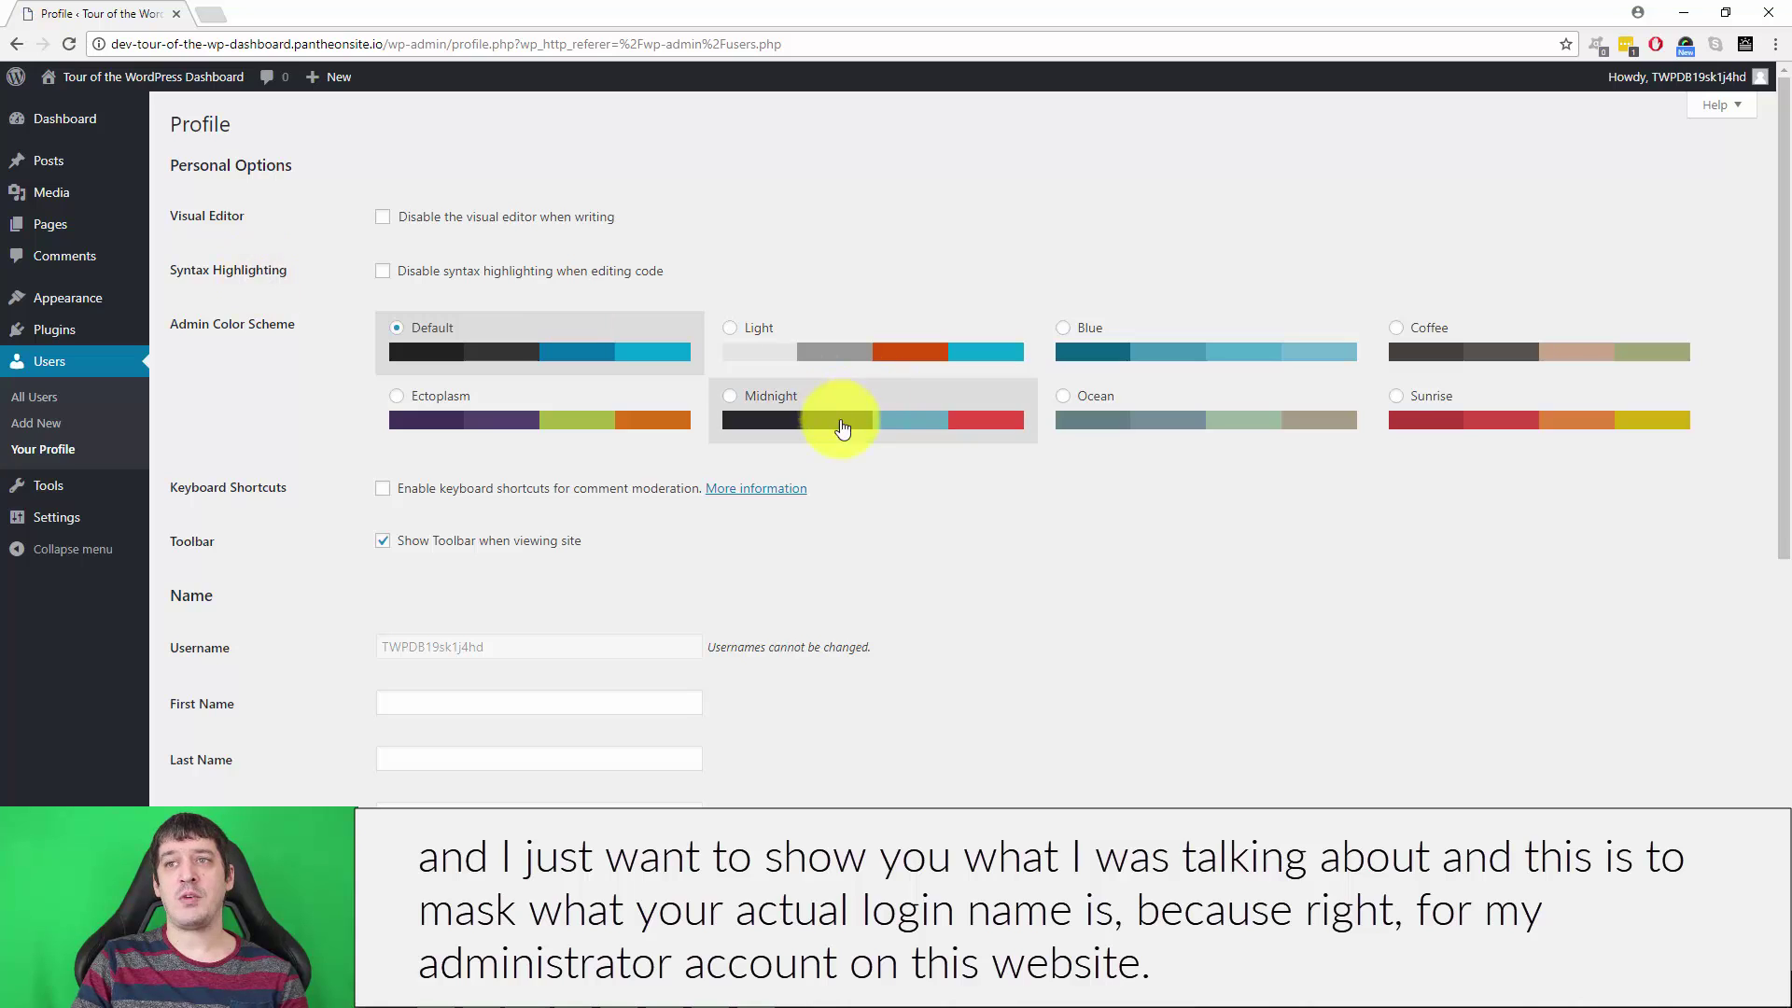
# Compare the nickname with the login username in the profile's Name section.
pyautogui.scroll(-5, 857, 429)
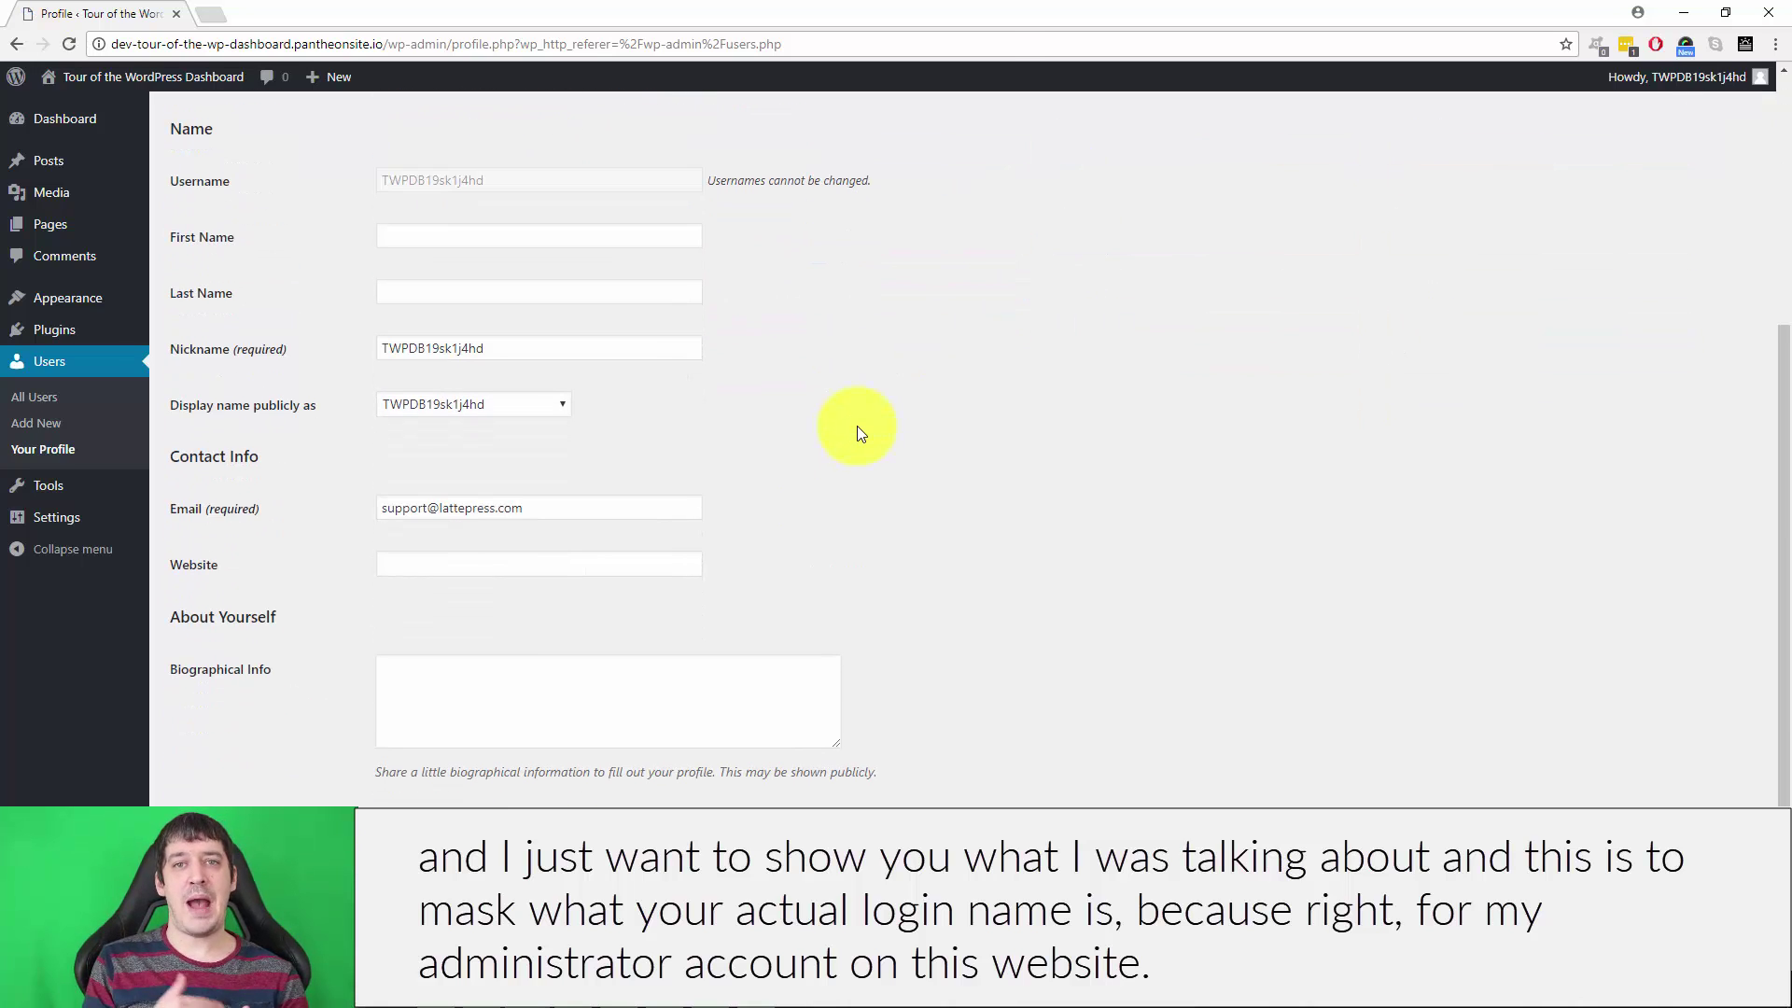
pyautogui.moveTo(512, 351); pyautogui.dragTo(336, 352)
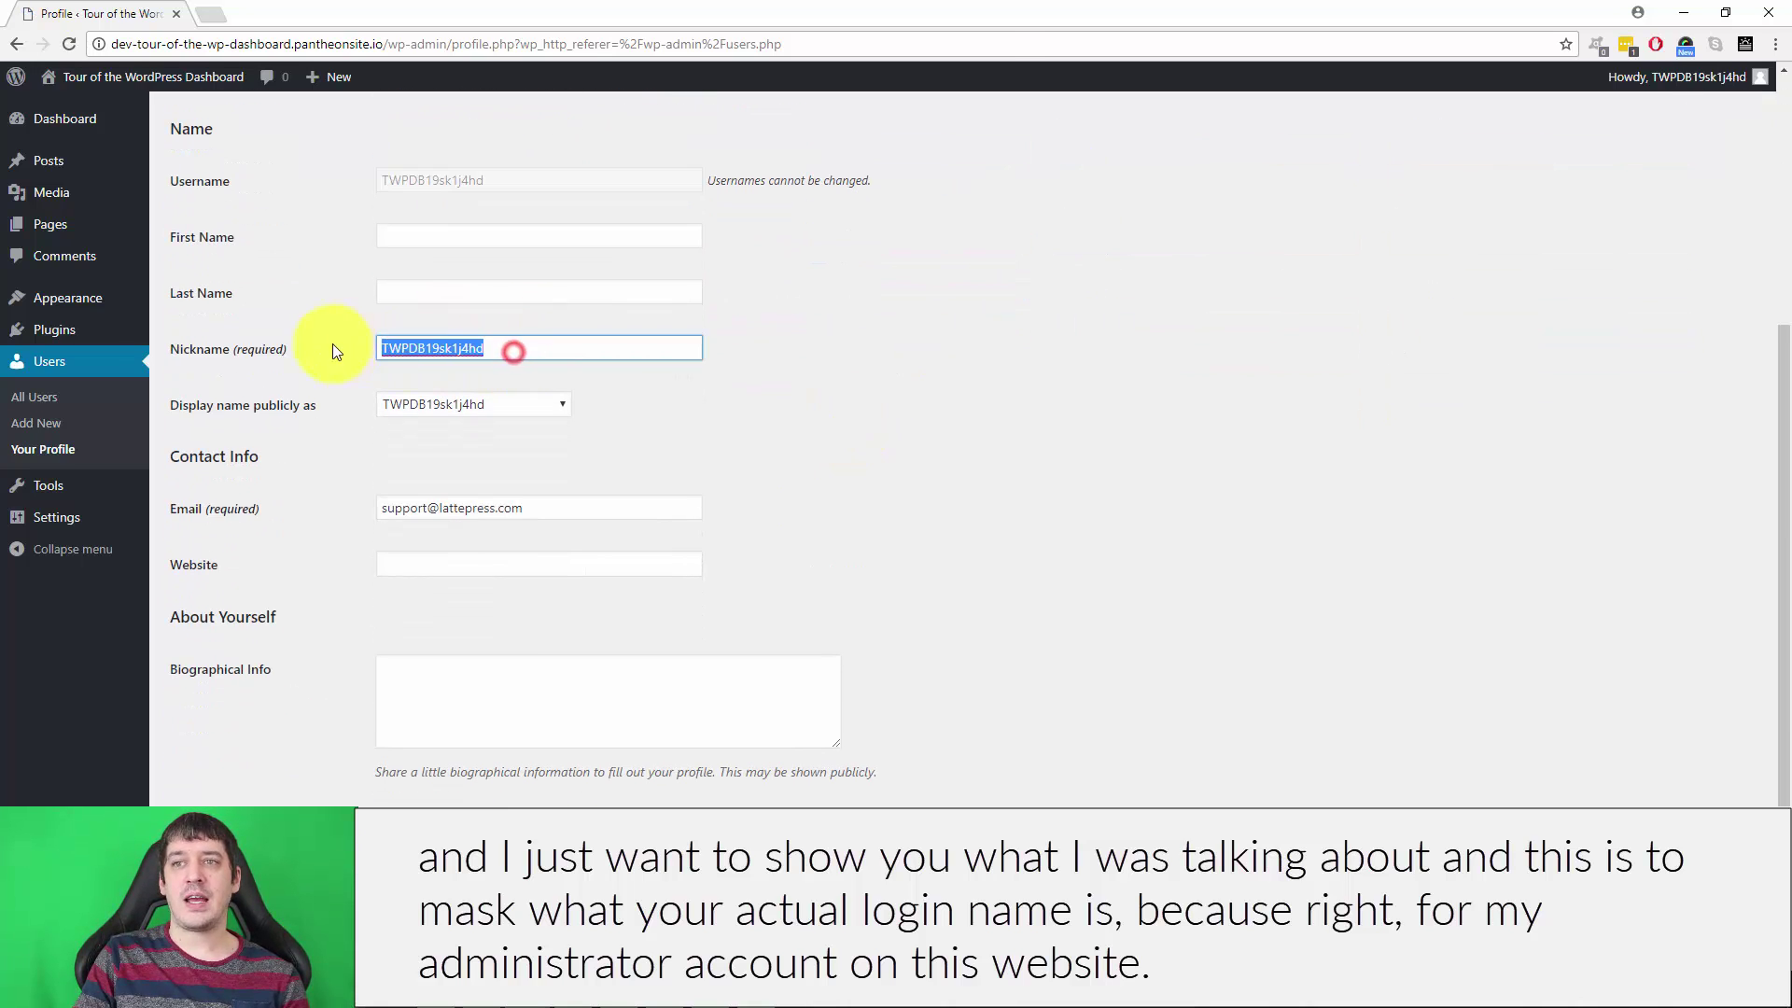
pyautogui.click(495, 178)
pyautogui.moveTo(413, 185); pyautogui.dragTo(378, 187)
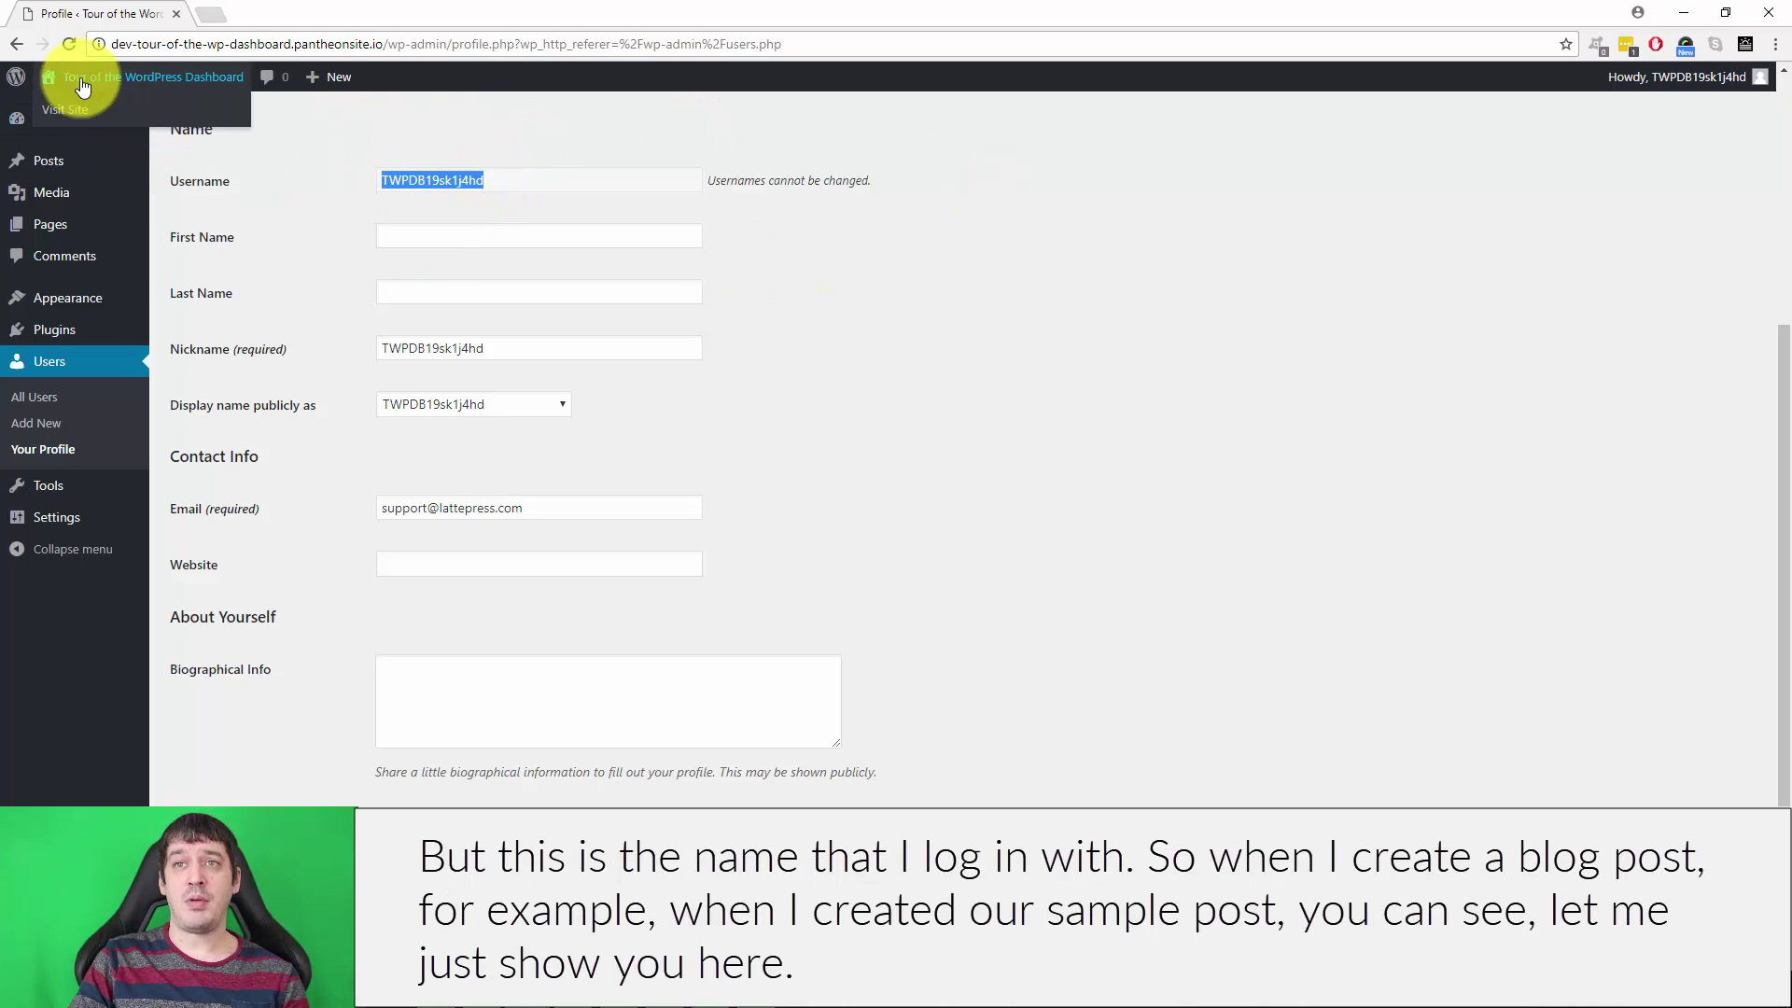
# Open the public site in a new tab and view the author line of My Amazing Blog Post.
pyautogui.click(75, 110)
pyautogui.middleClick(75, 110)
pyautogui.click(280, 14)
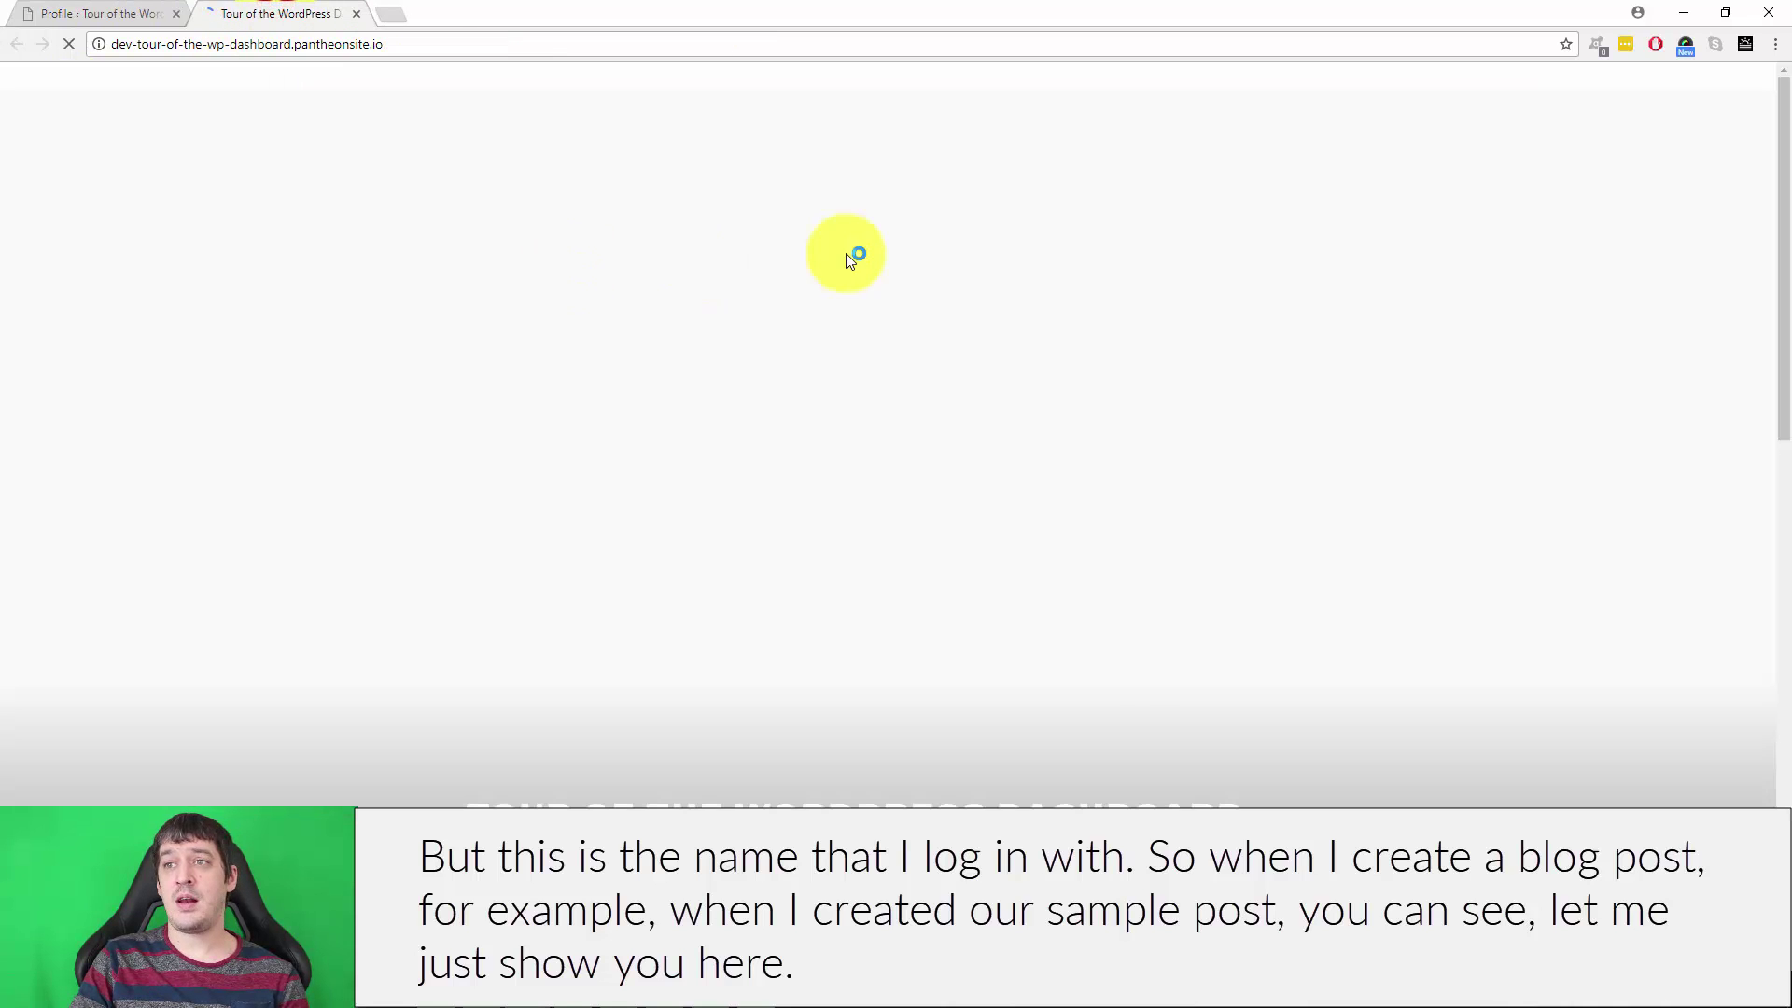
pyautogui.scroll(-12, 874, 278)
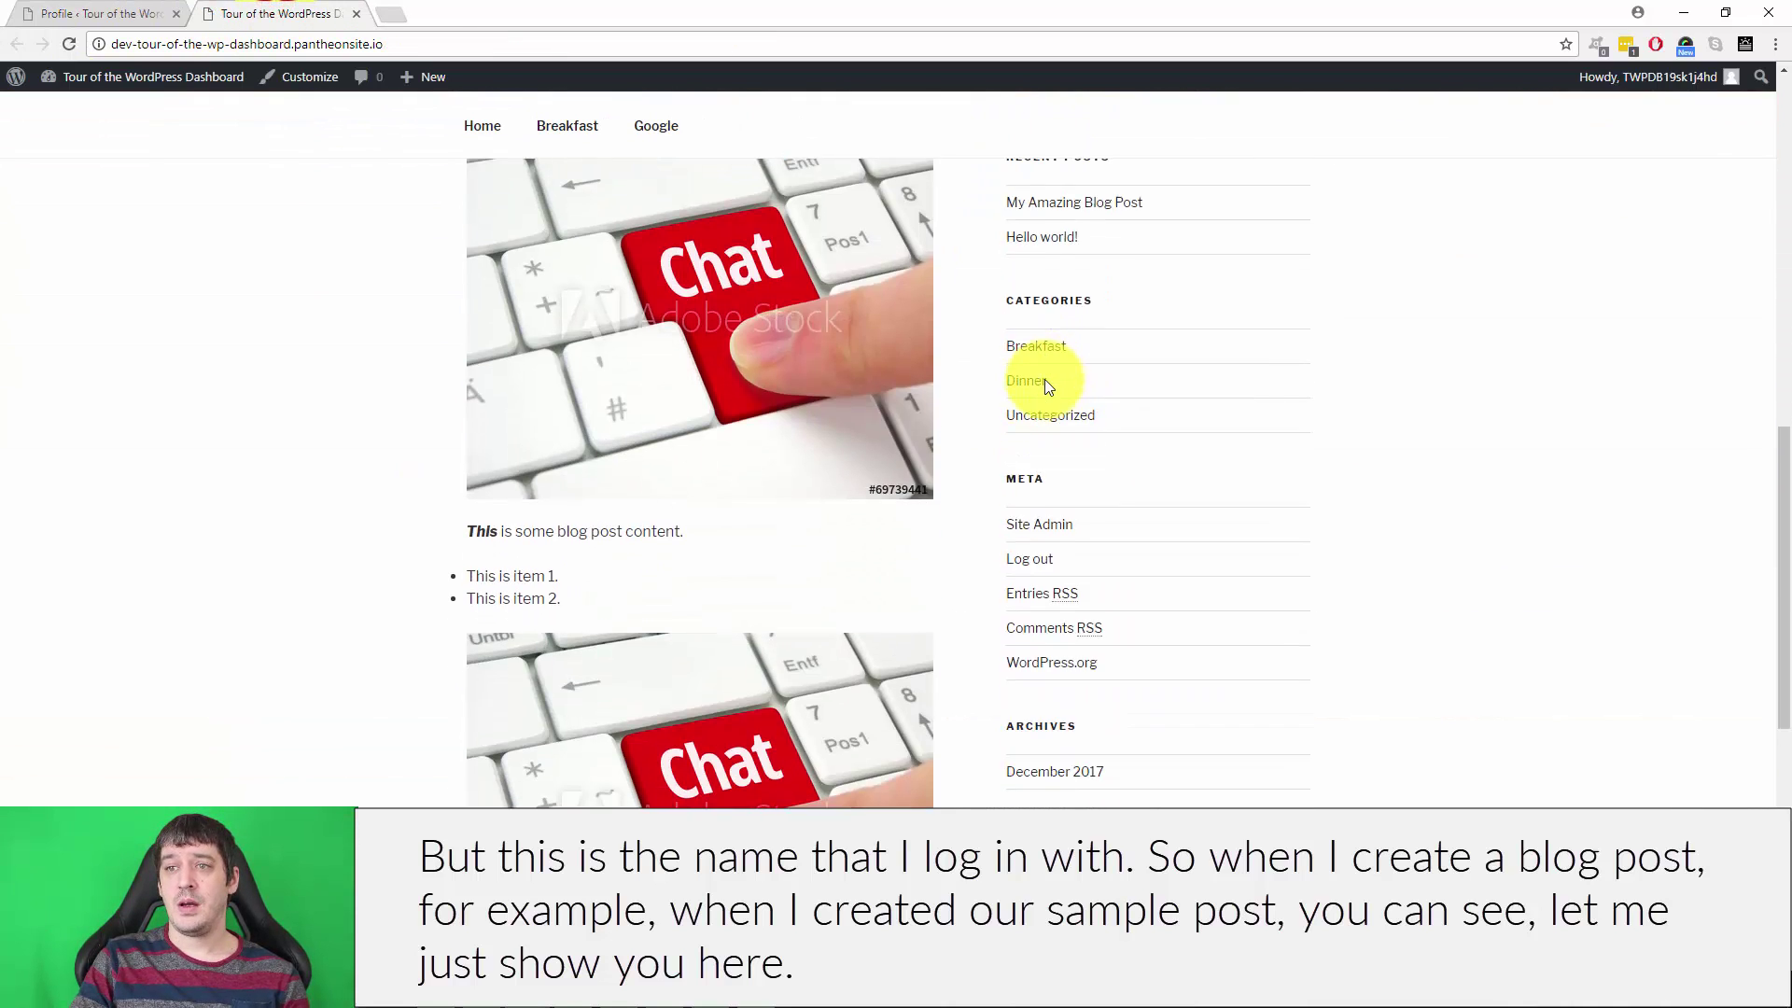
pyautogui.scroll(-2, 1038, 390)
pyautogui.scroll(15, 1031, 390)
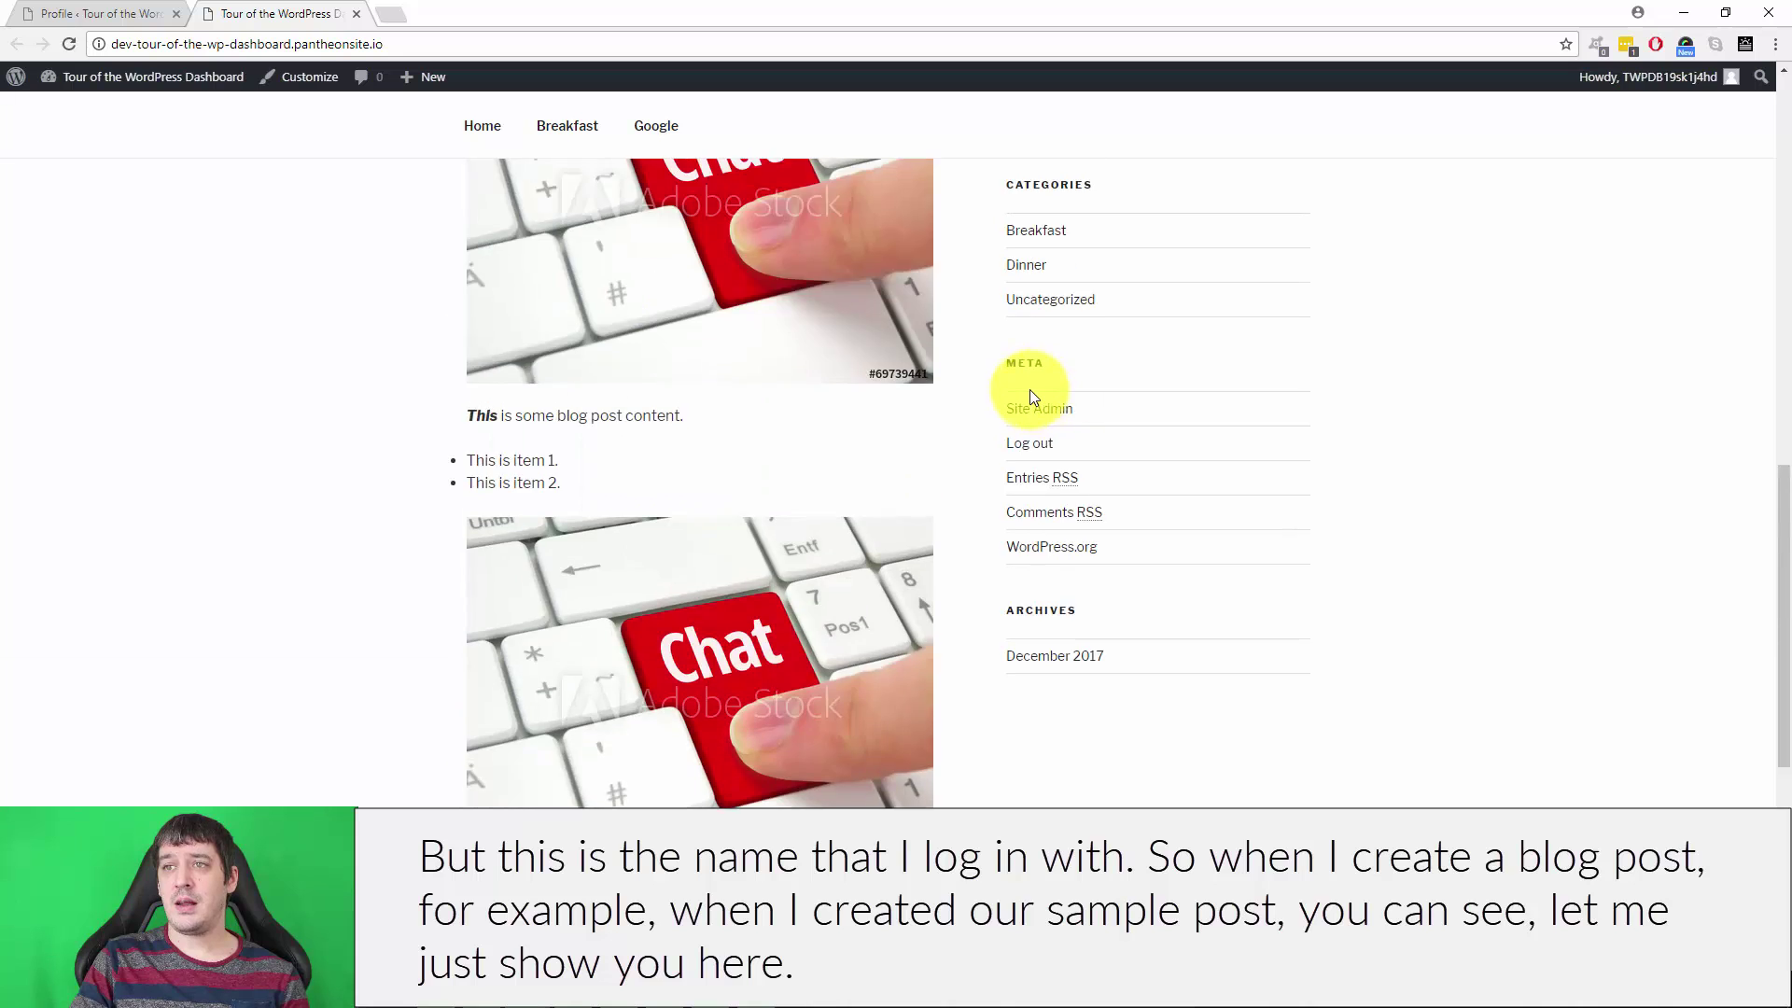
pyautogui.click(594, 630)
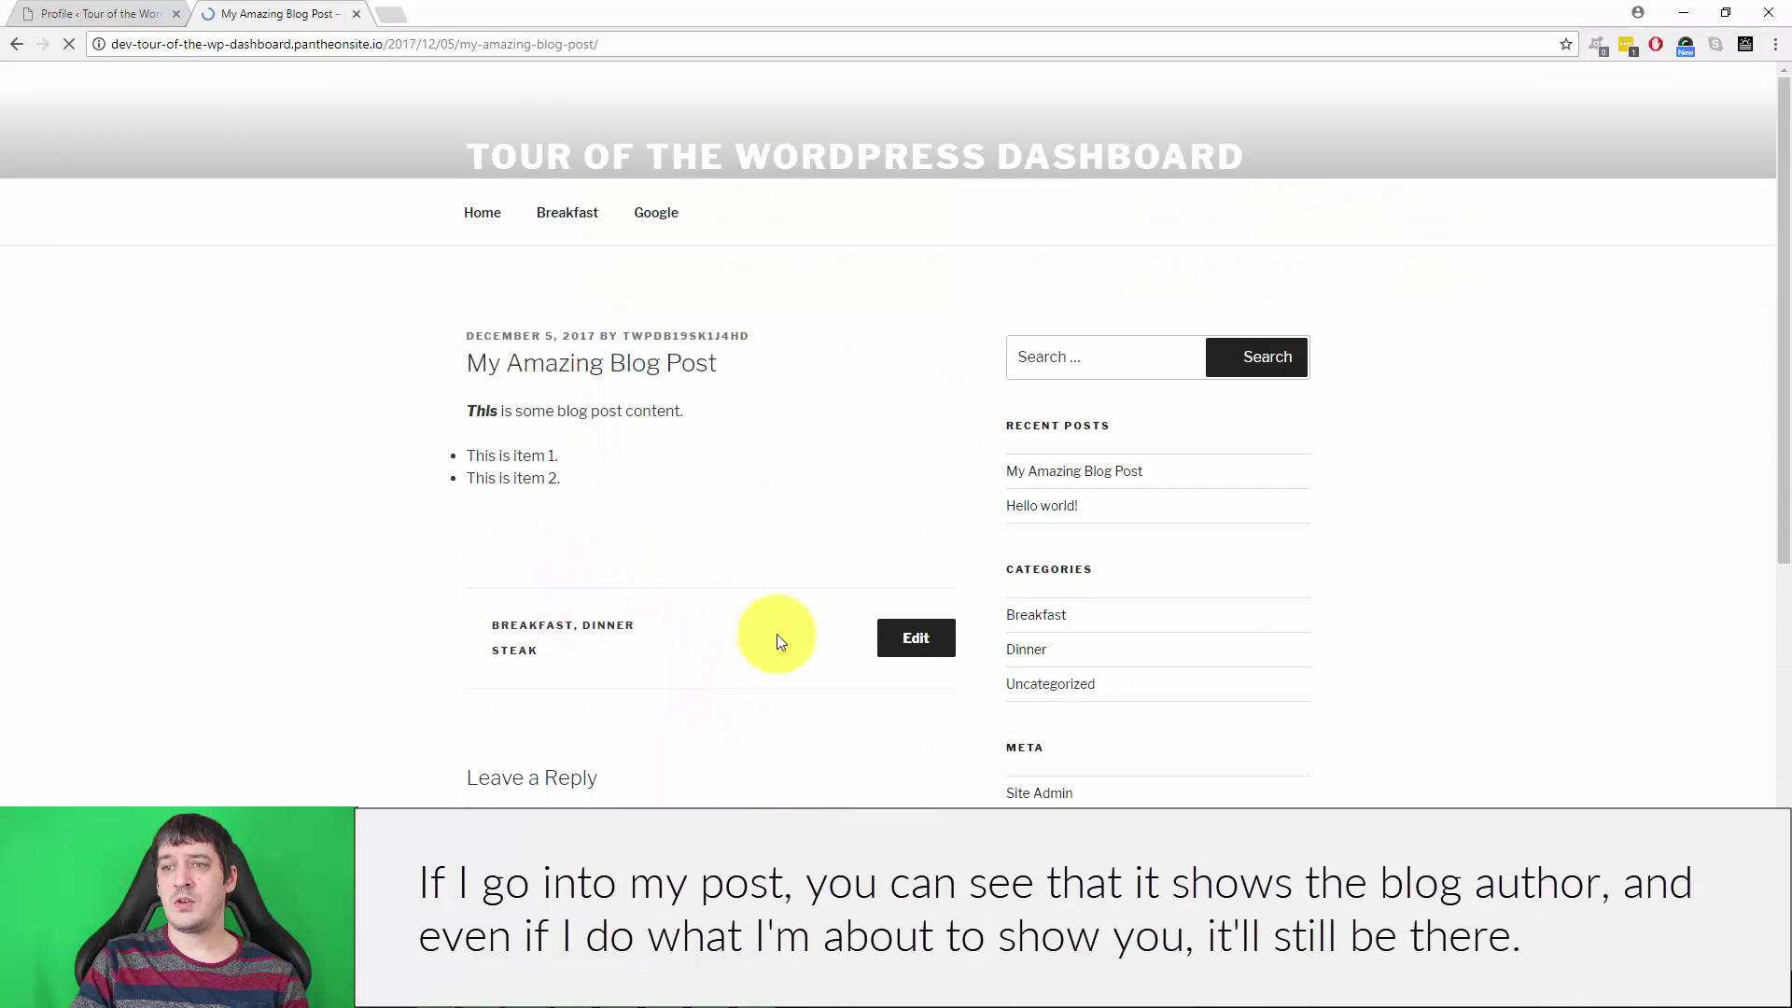
pyautogui.scroll(-3, 788, 600)
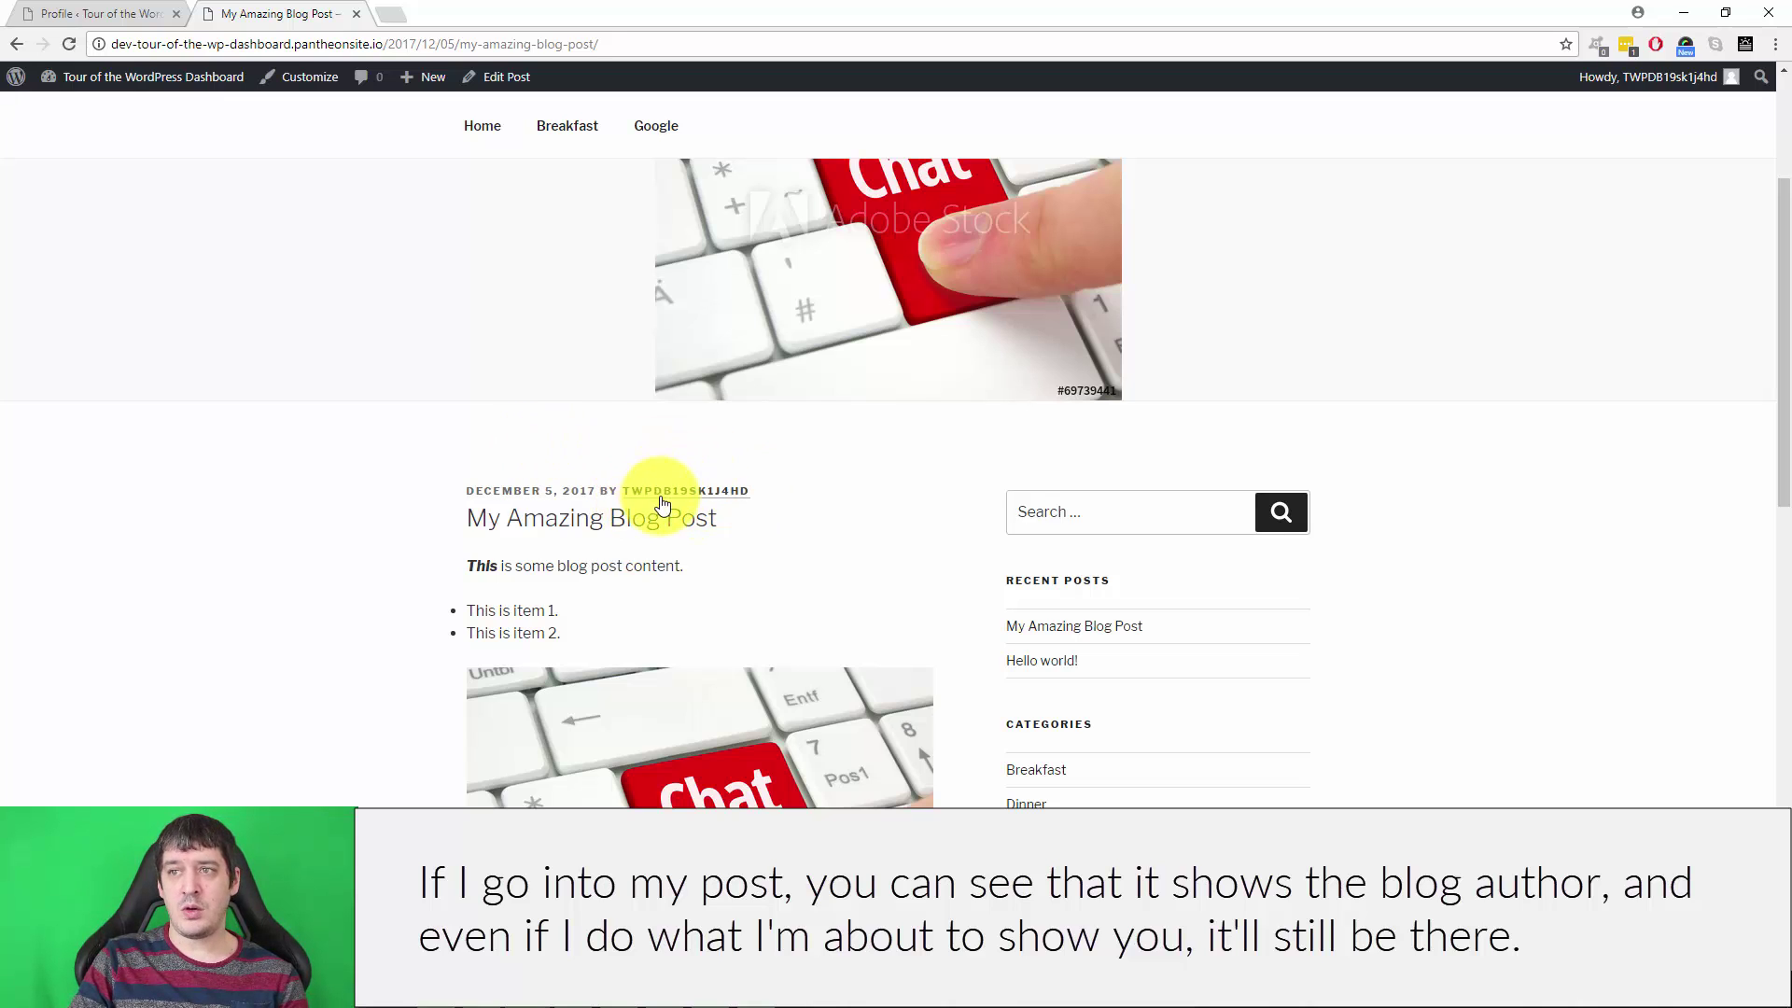
# Back in the profile, replace the nickname with an admin alias that differs from the login username.
pyautogui.click(56, 13)
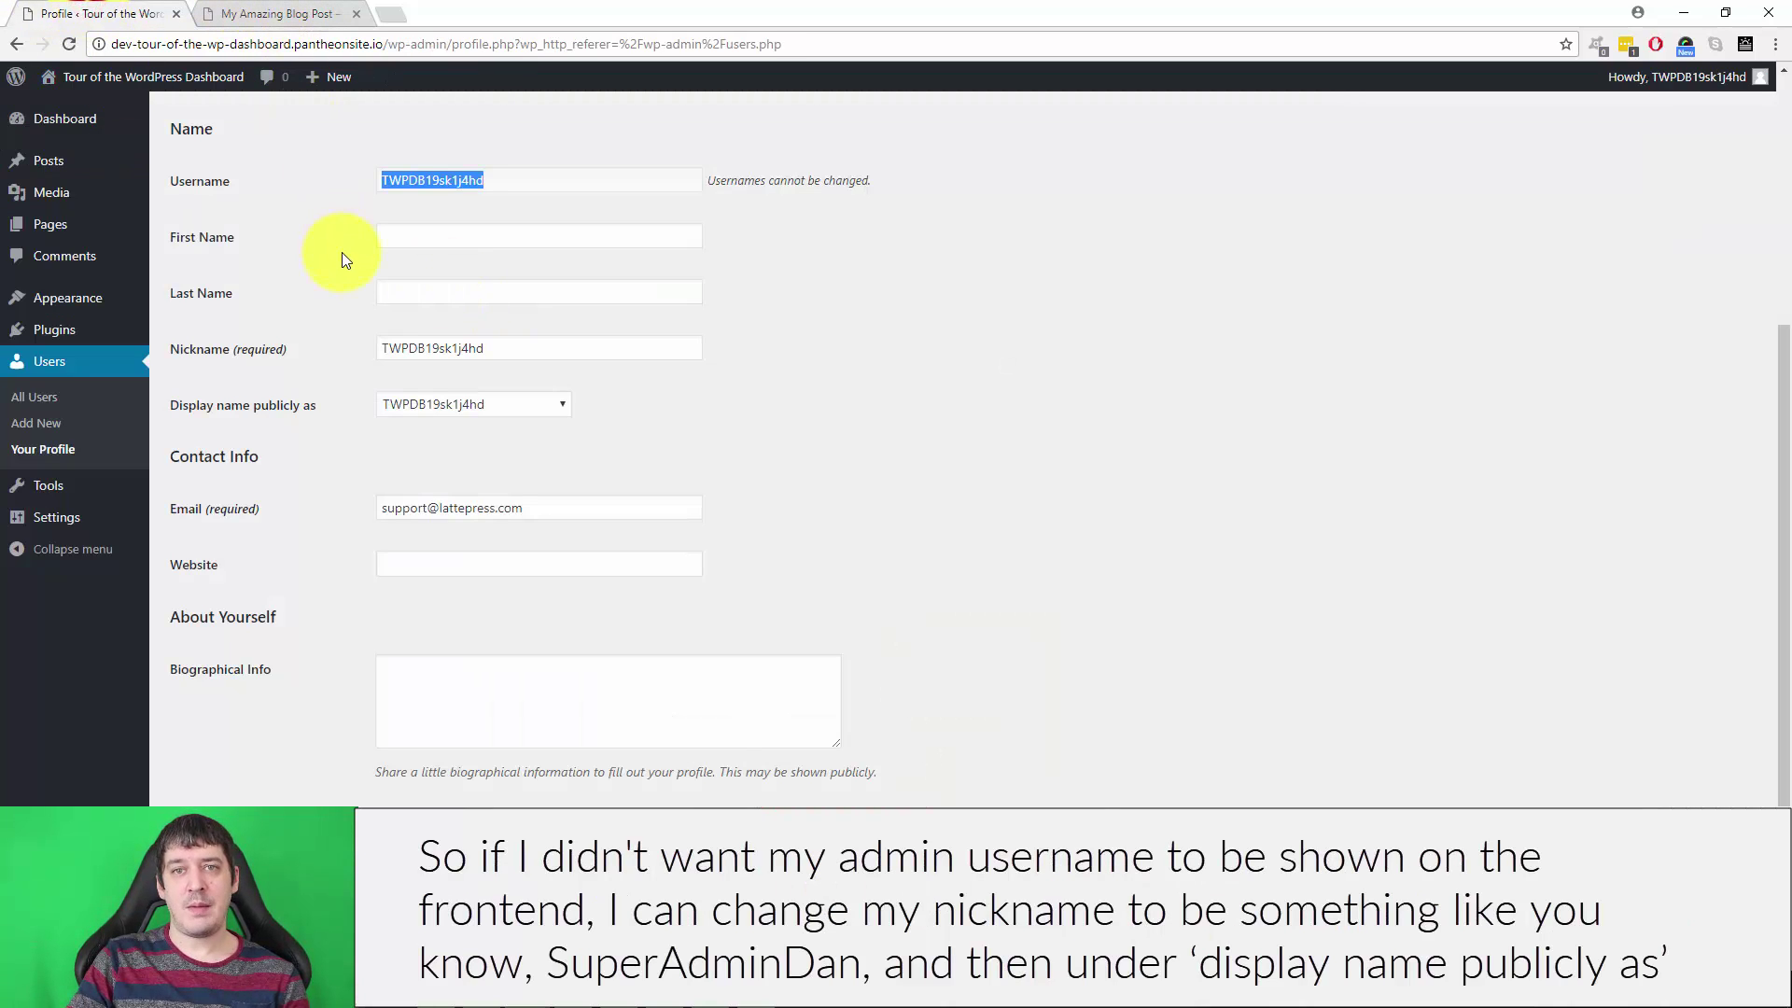
pyautogui.moveTo(558, 347); pyautogui.dragTo(369, 346)
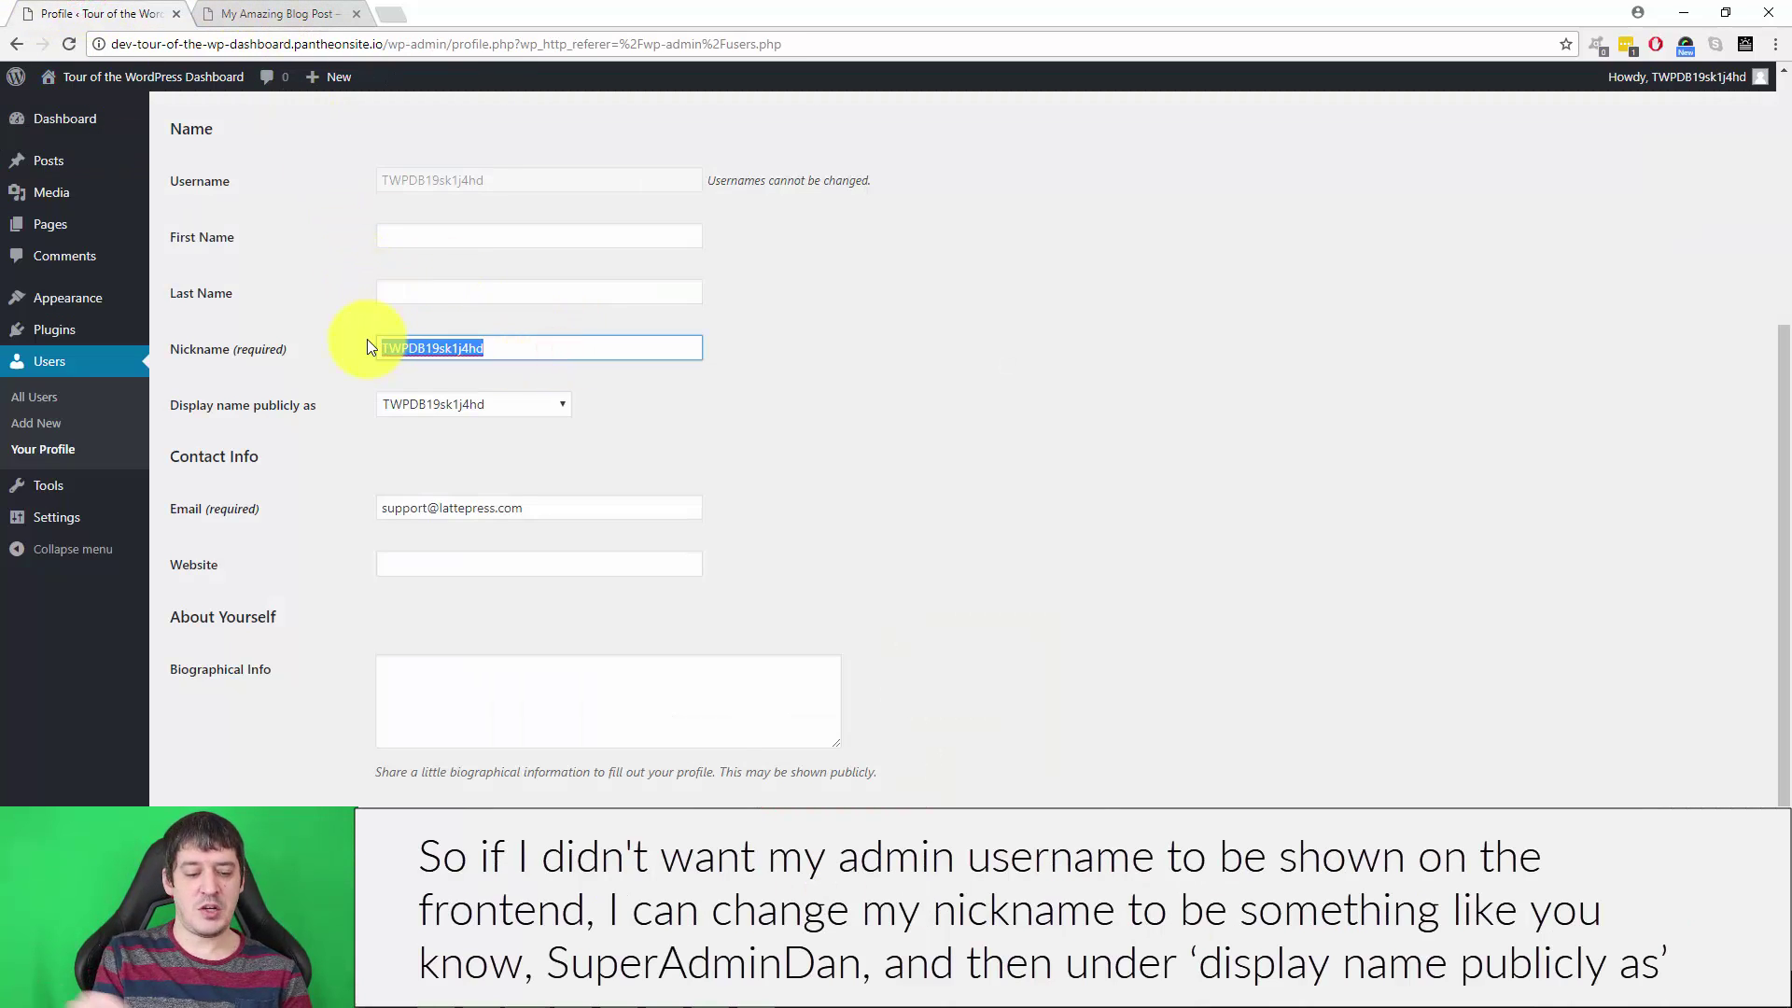
pyautogui.write('S')
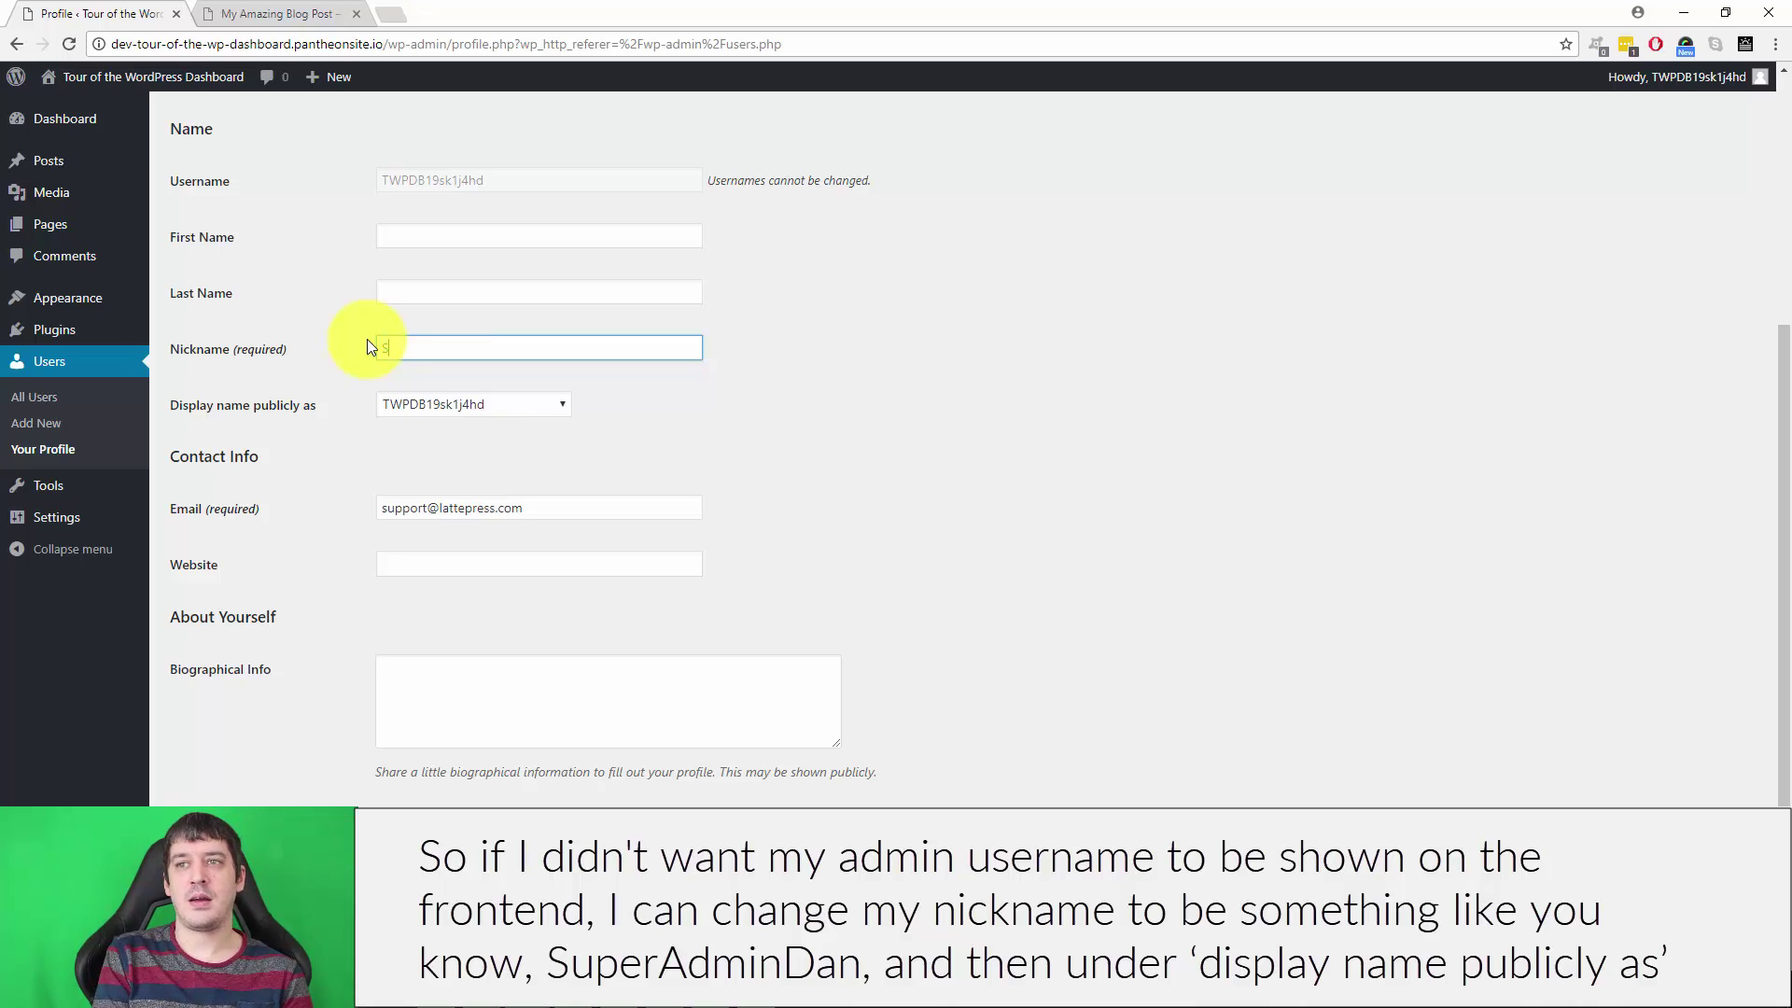
pyautogui.write('uperAdminDan')
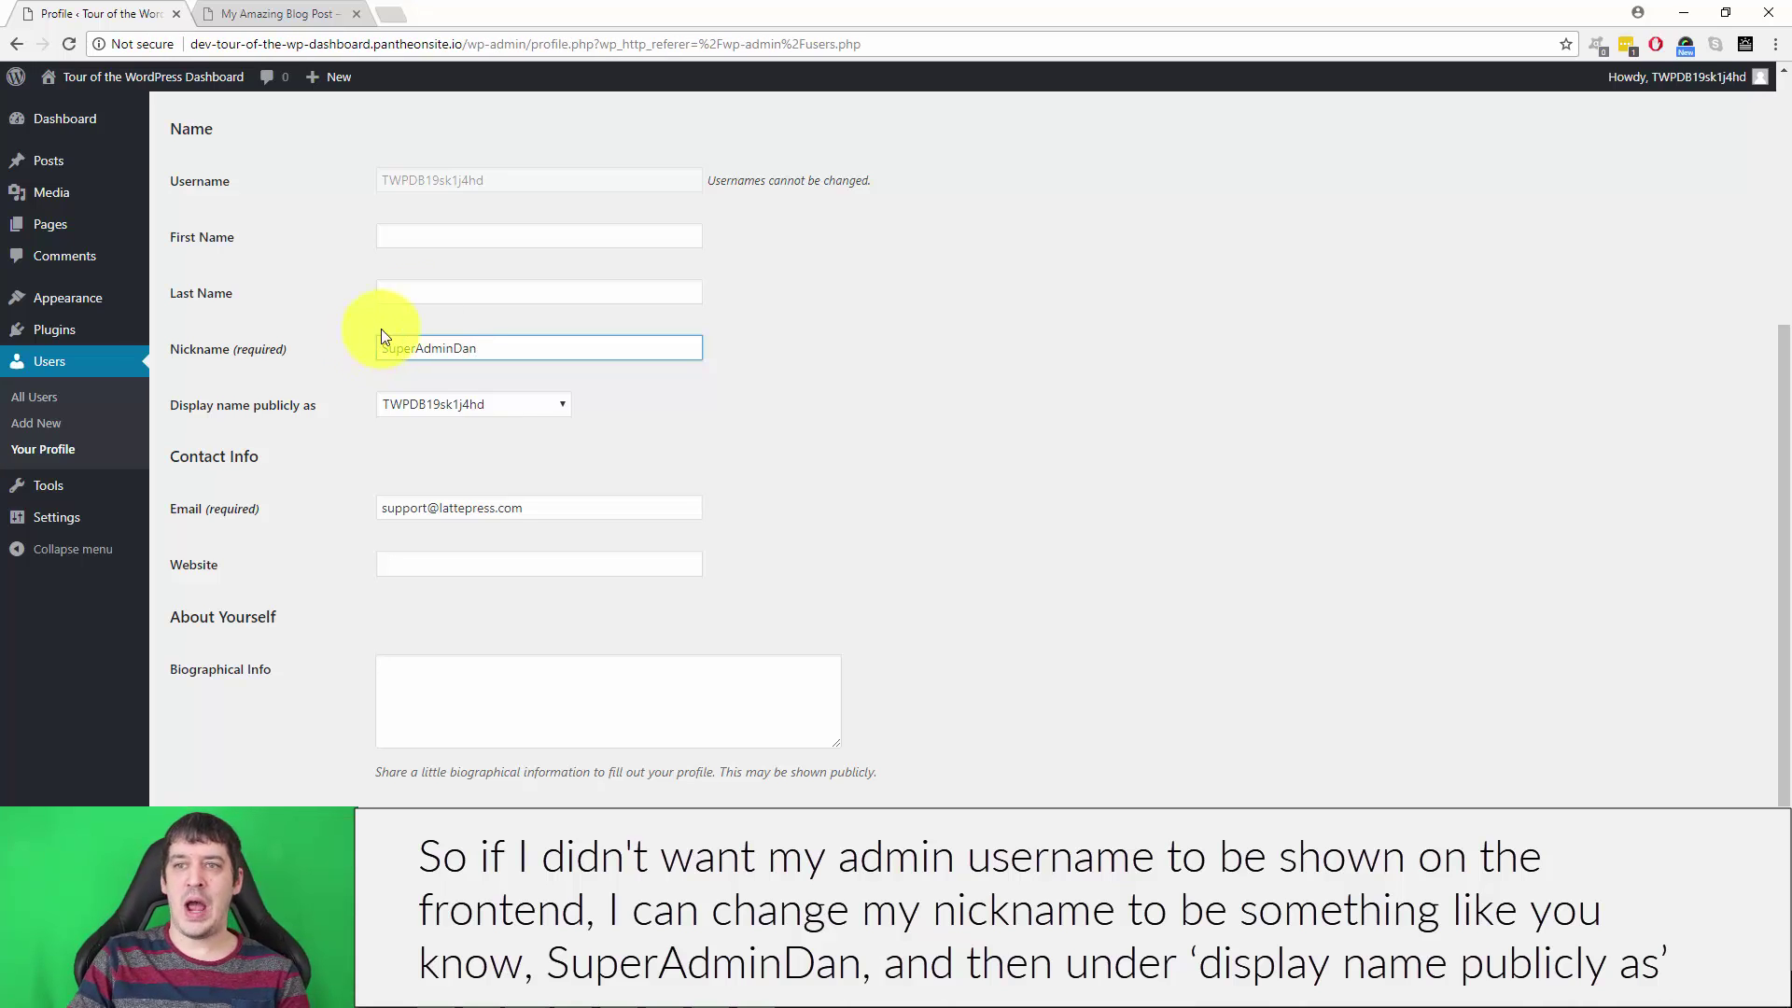
pyautogui.click(999, 389)
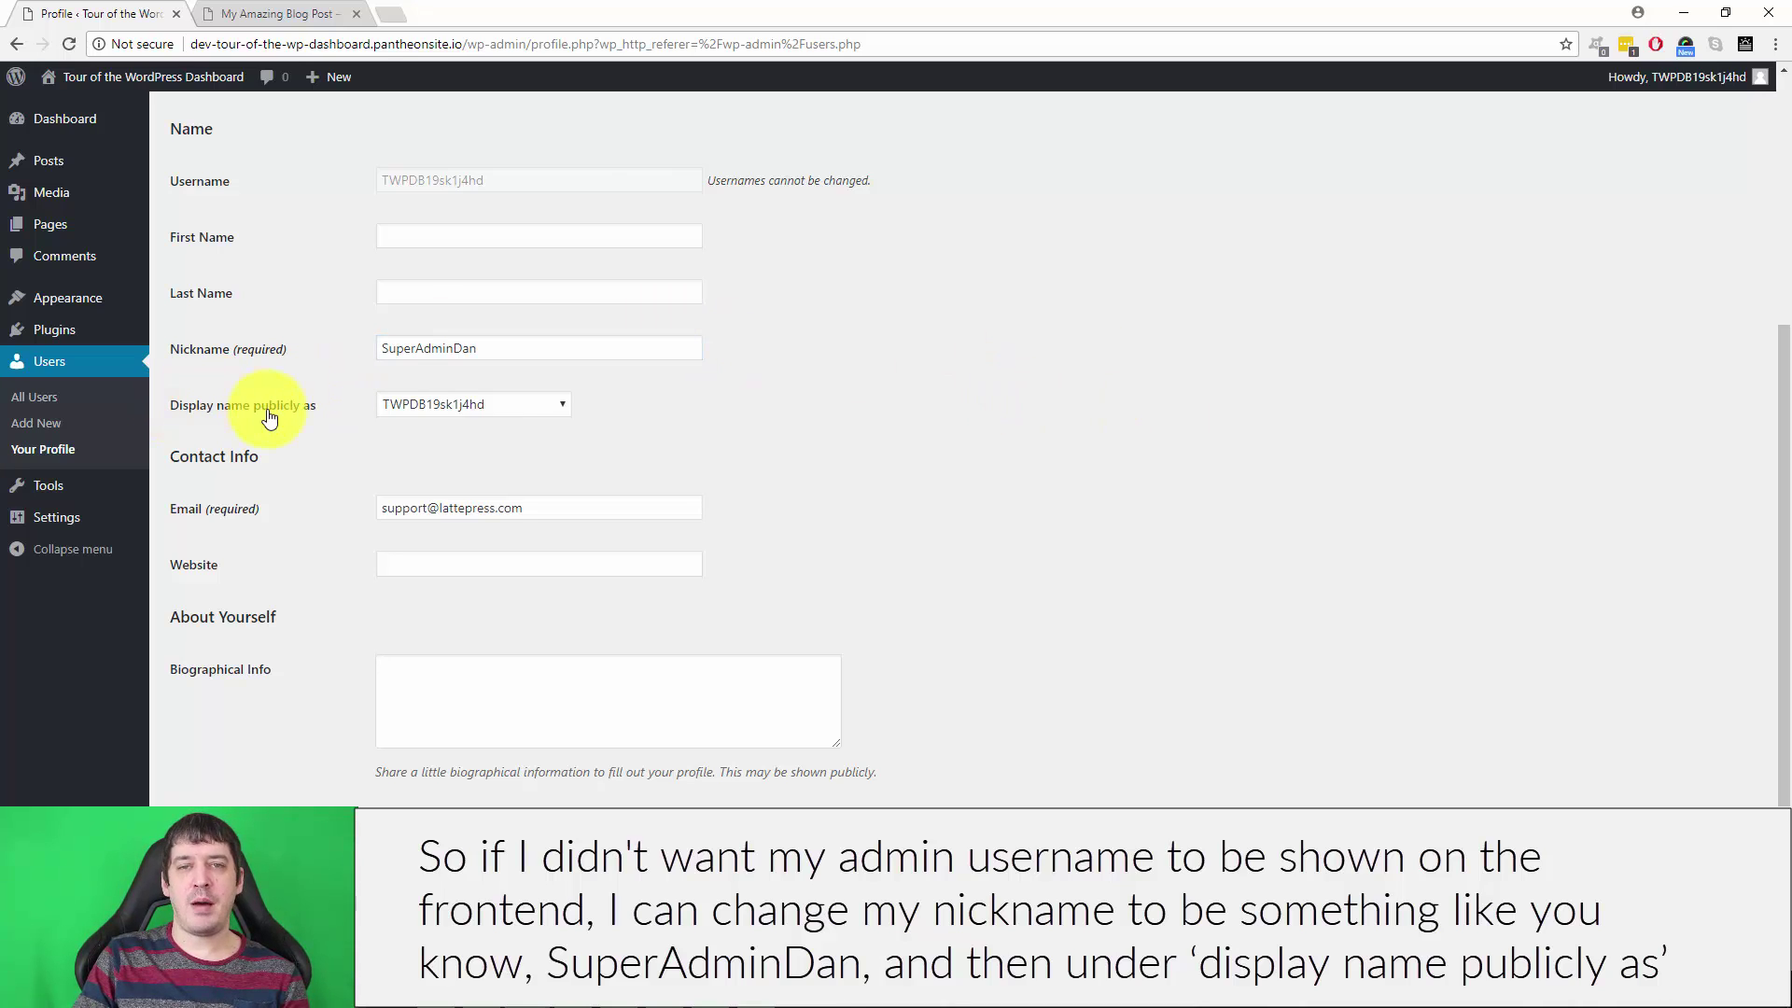
# Choose the new nickname as the publicly displayed name and update the profile.
pyautogui.click(508, 405)
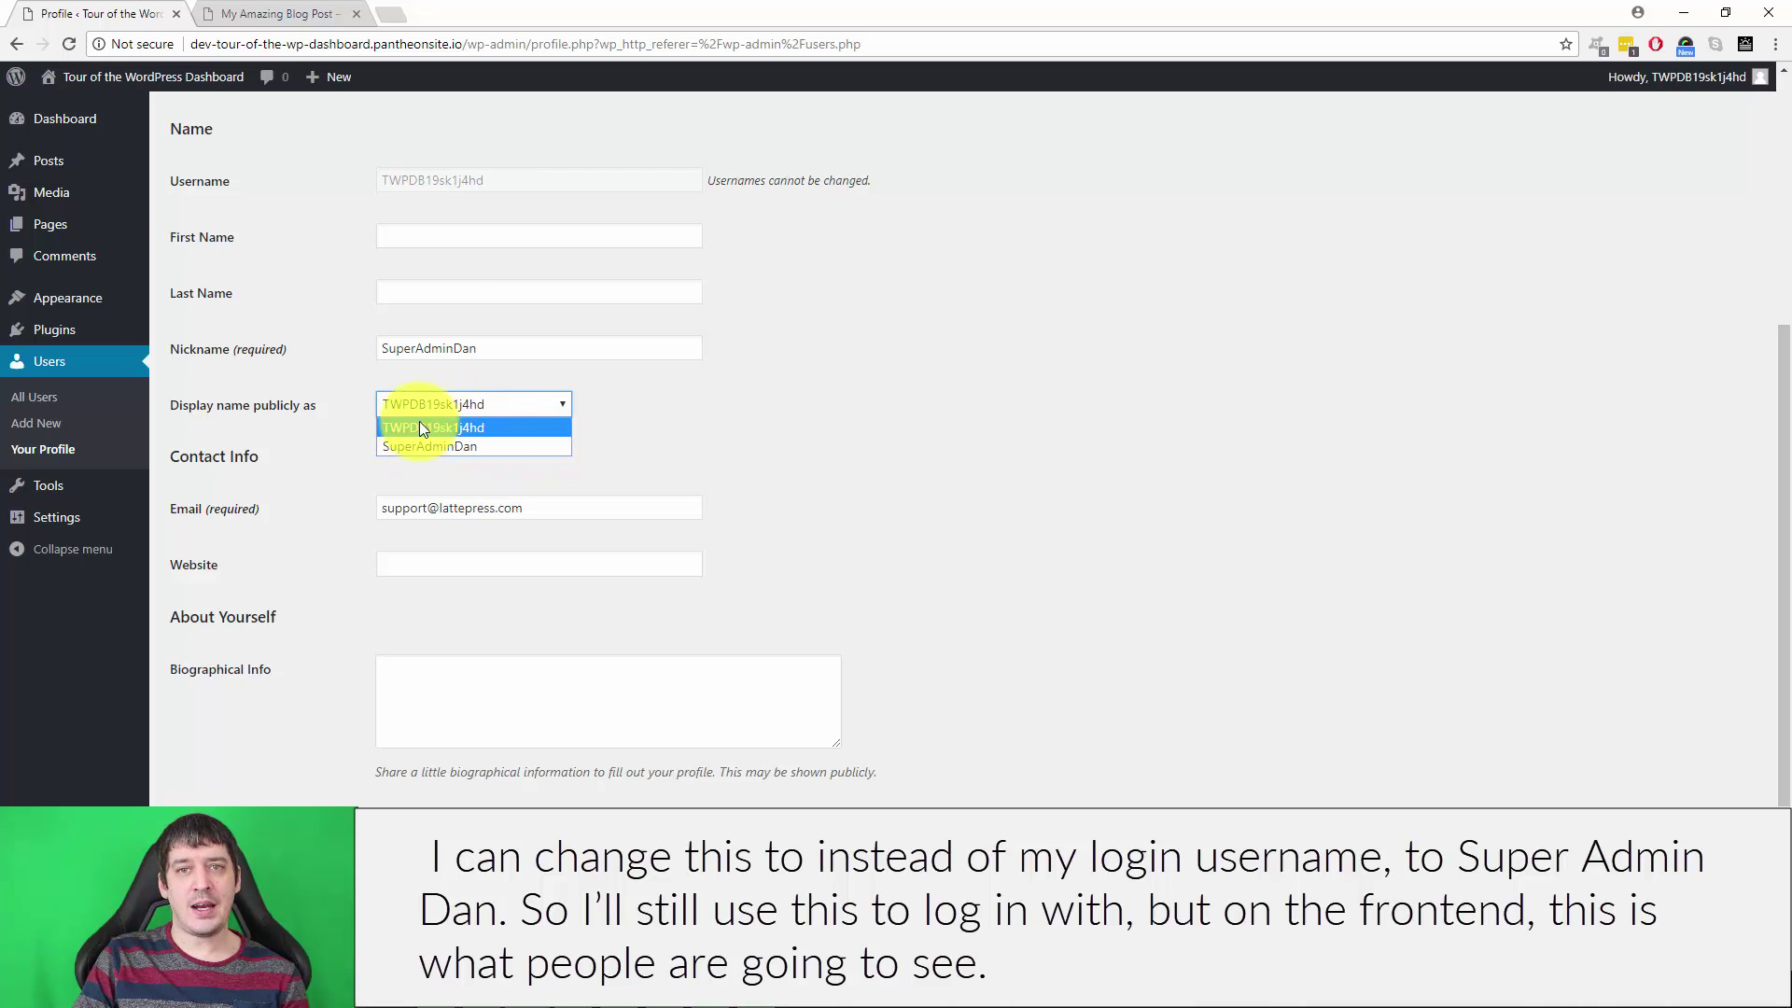
pyautogui.click(437, 447)
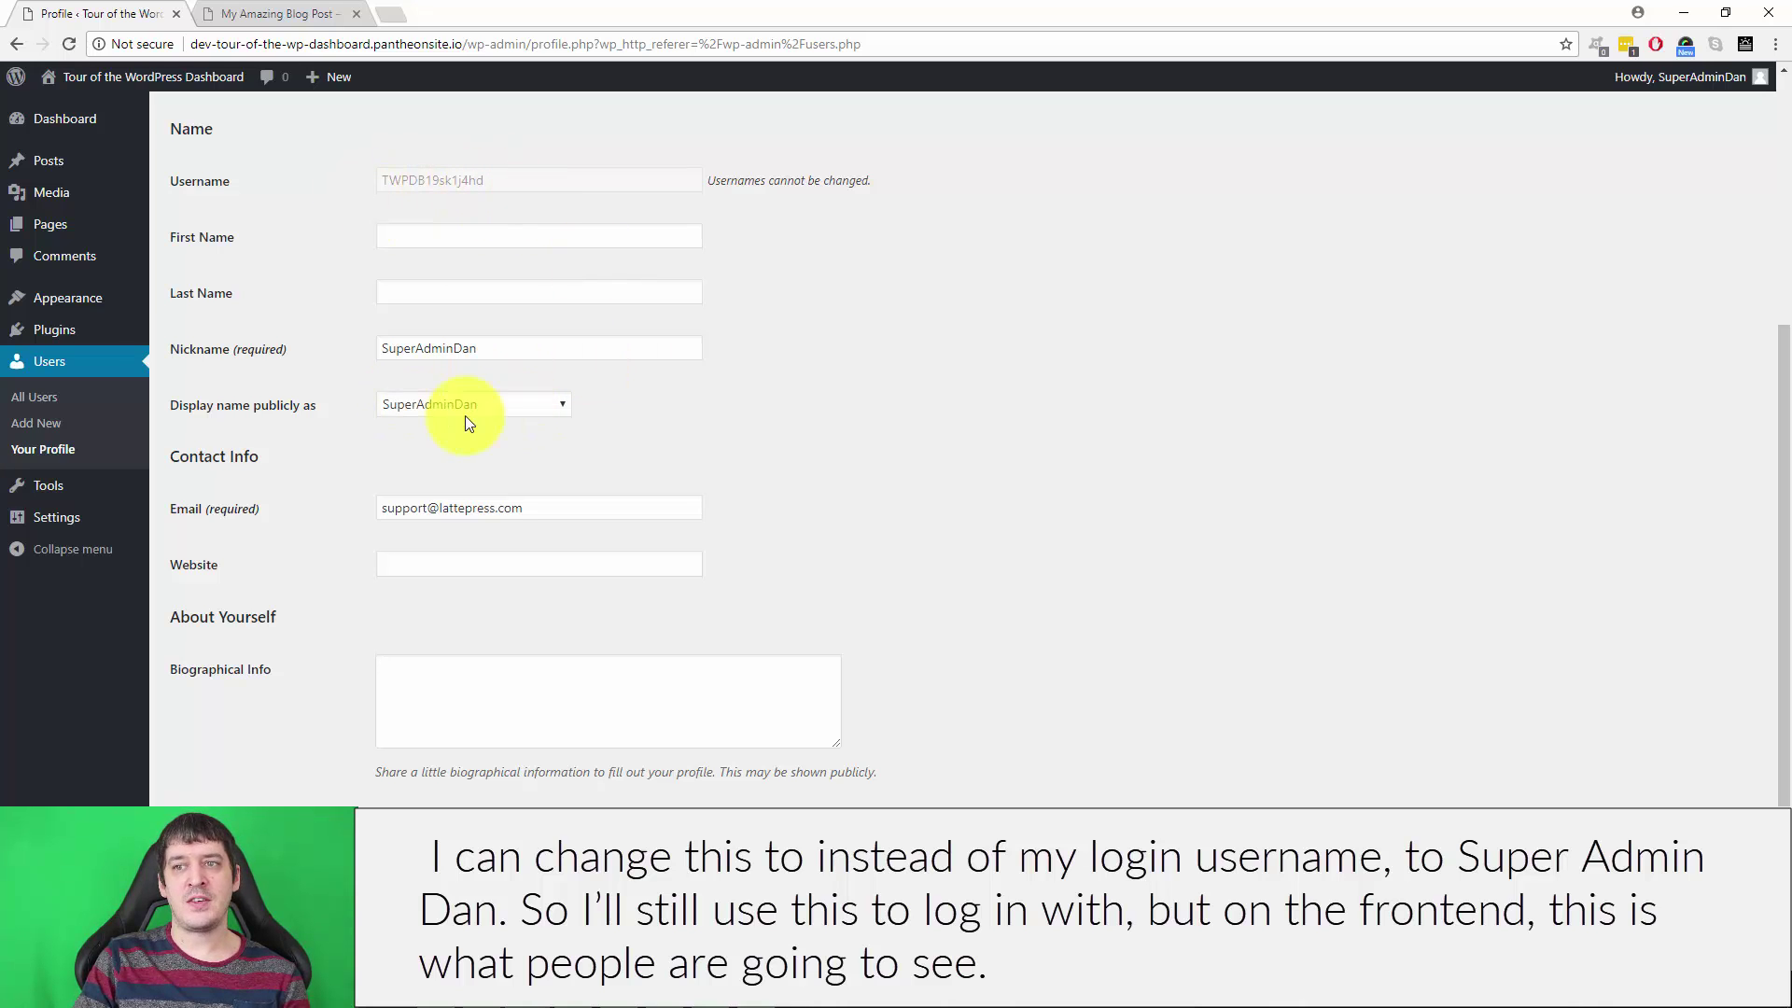
pyautogui.scroll(-3, 941, 541)
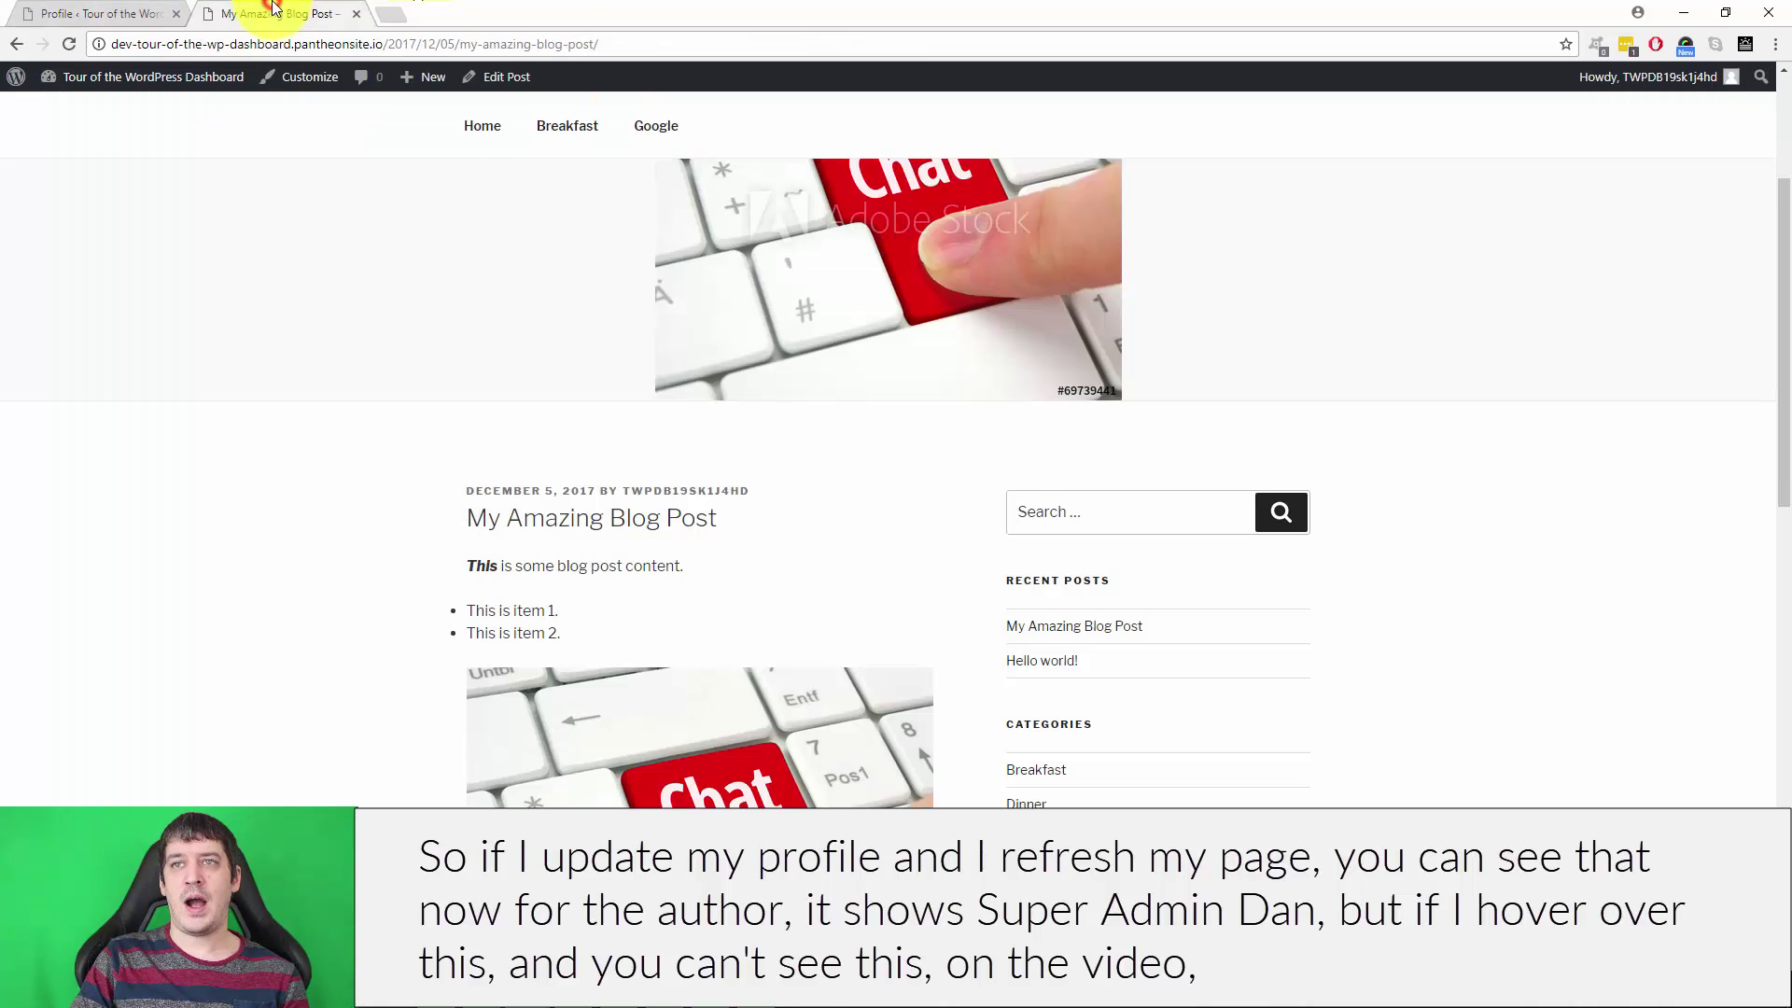
# Reload My Amazing Blog Post and check its author name.
pyautogui.click(308, 44)
pyautogui.press('Return')
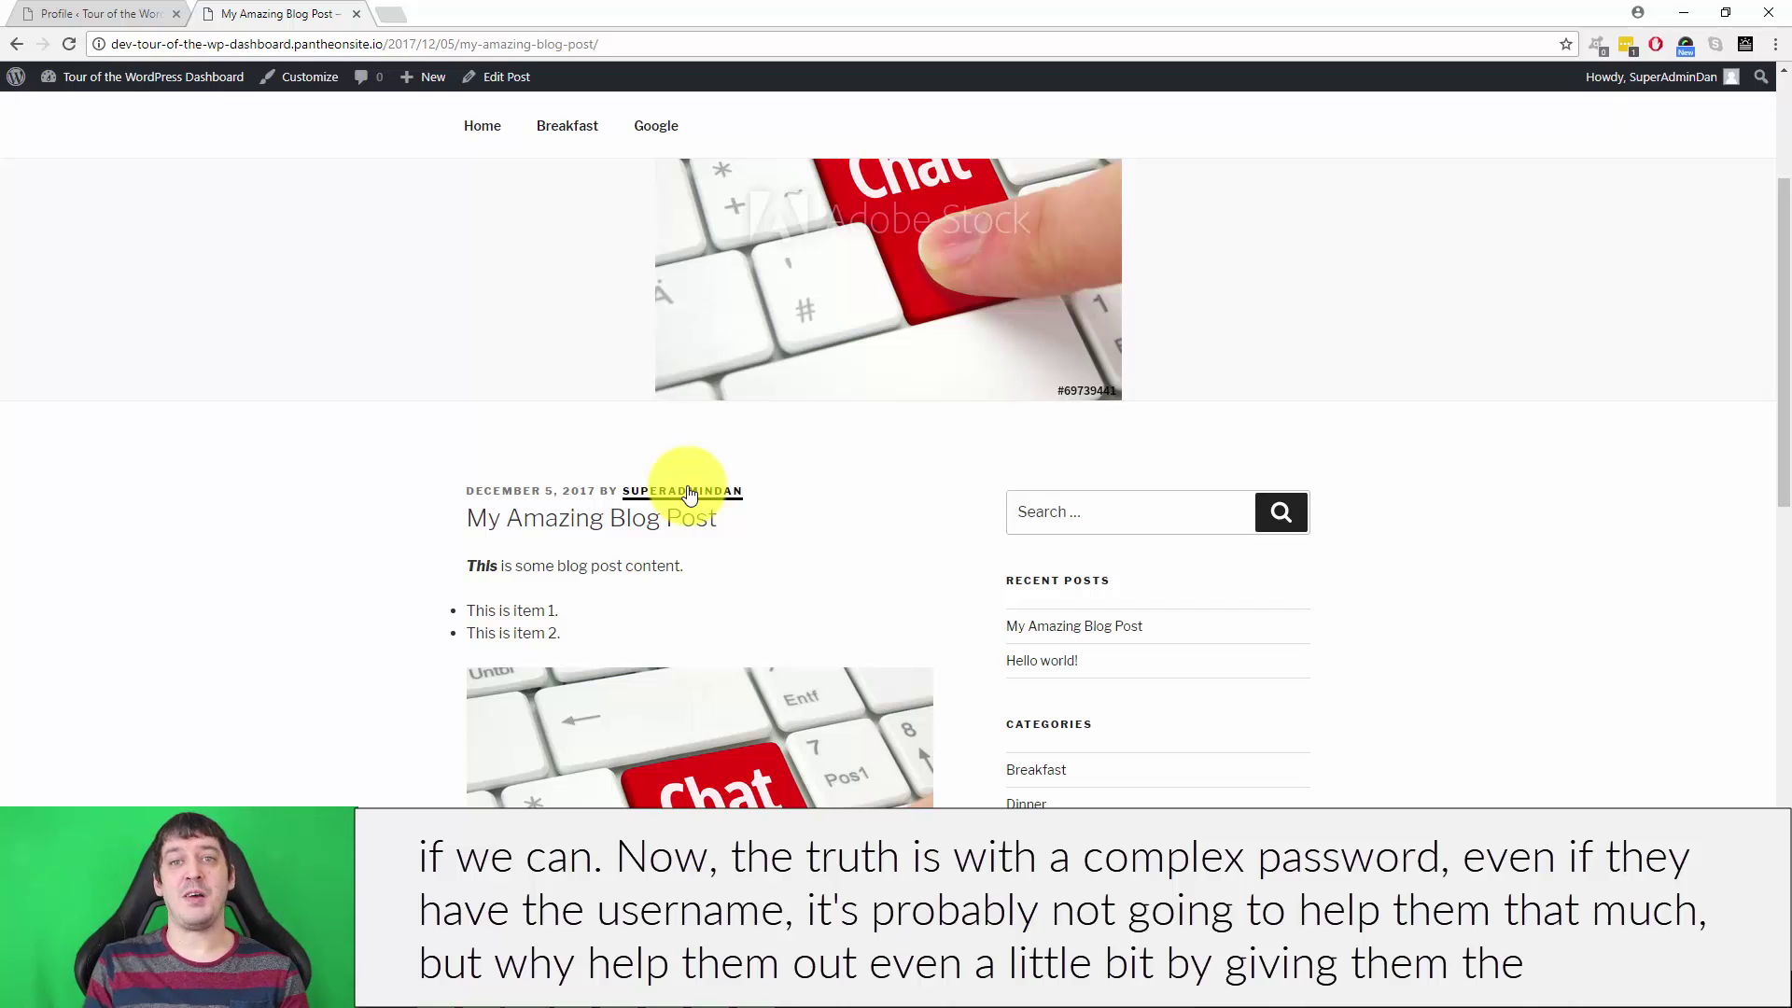
# Return to the profile and fill in the account owner's first and last name.
pyautogui.click(103, 13)
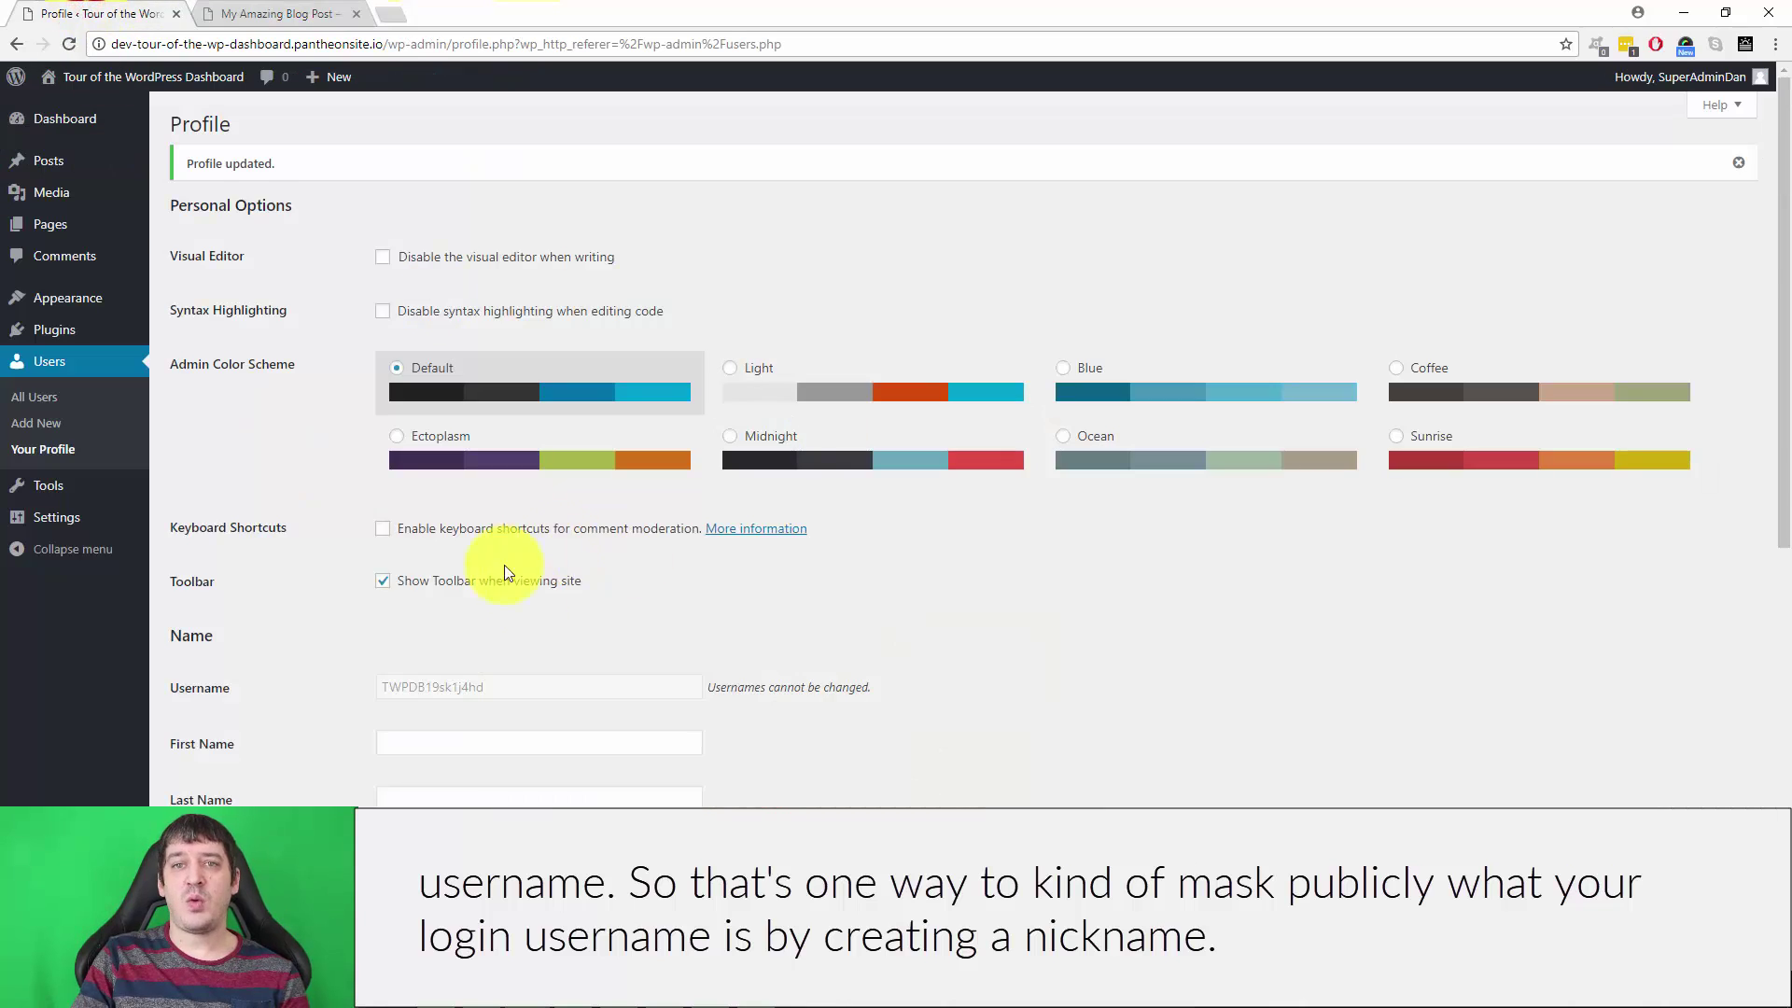
pyautogui.scroll(-4, 504, 564)
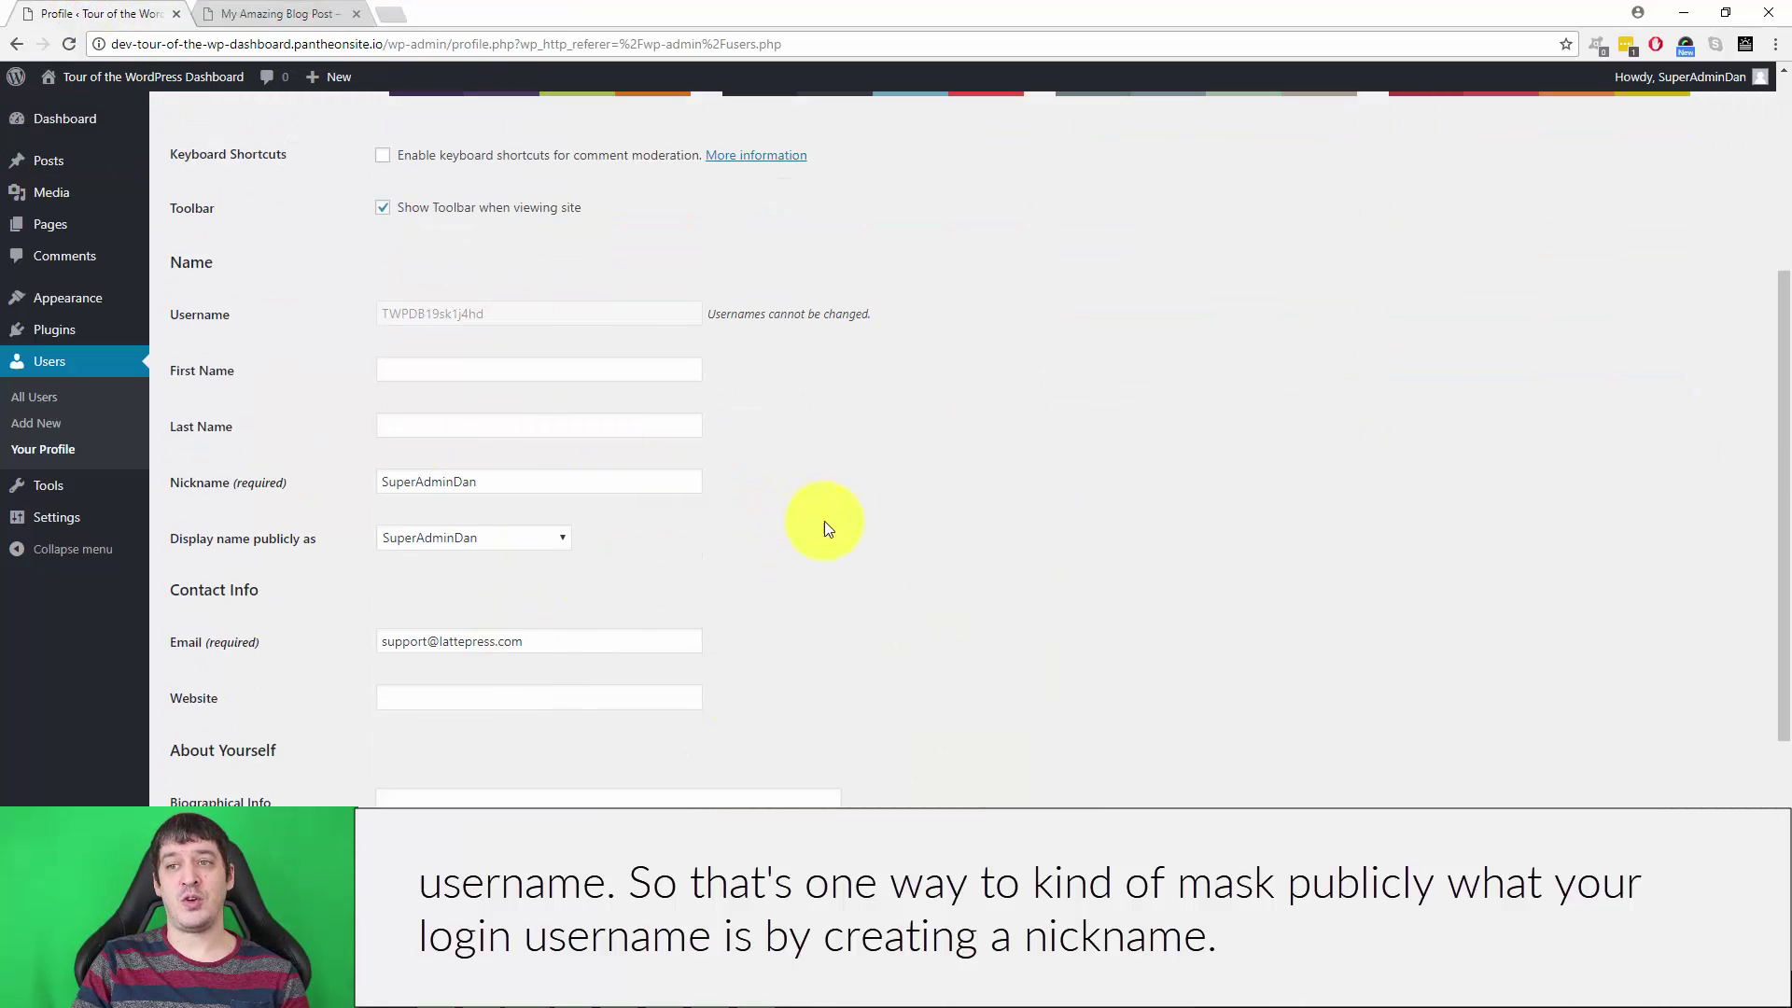
pyautogui.click(419, 373)
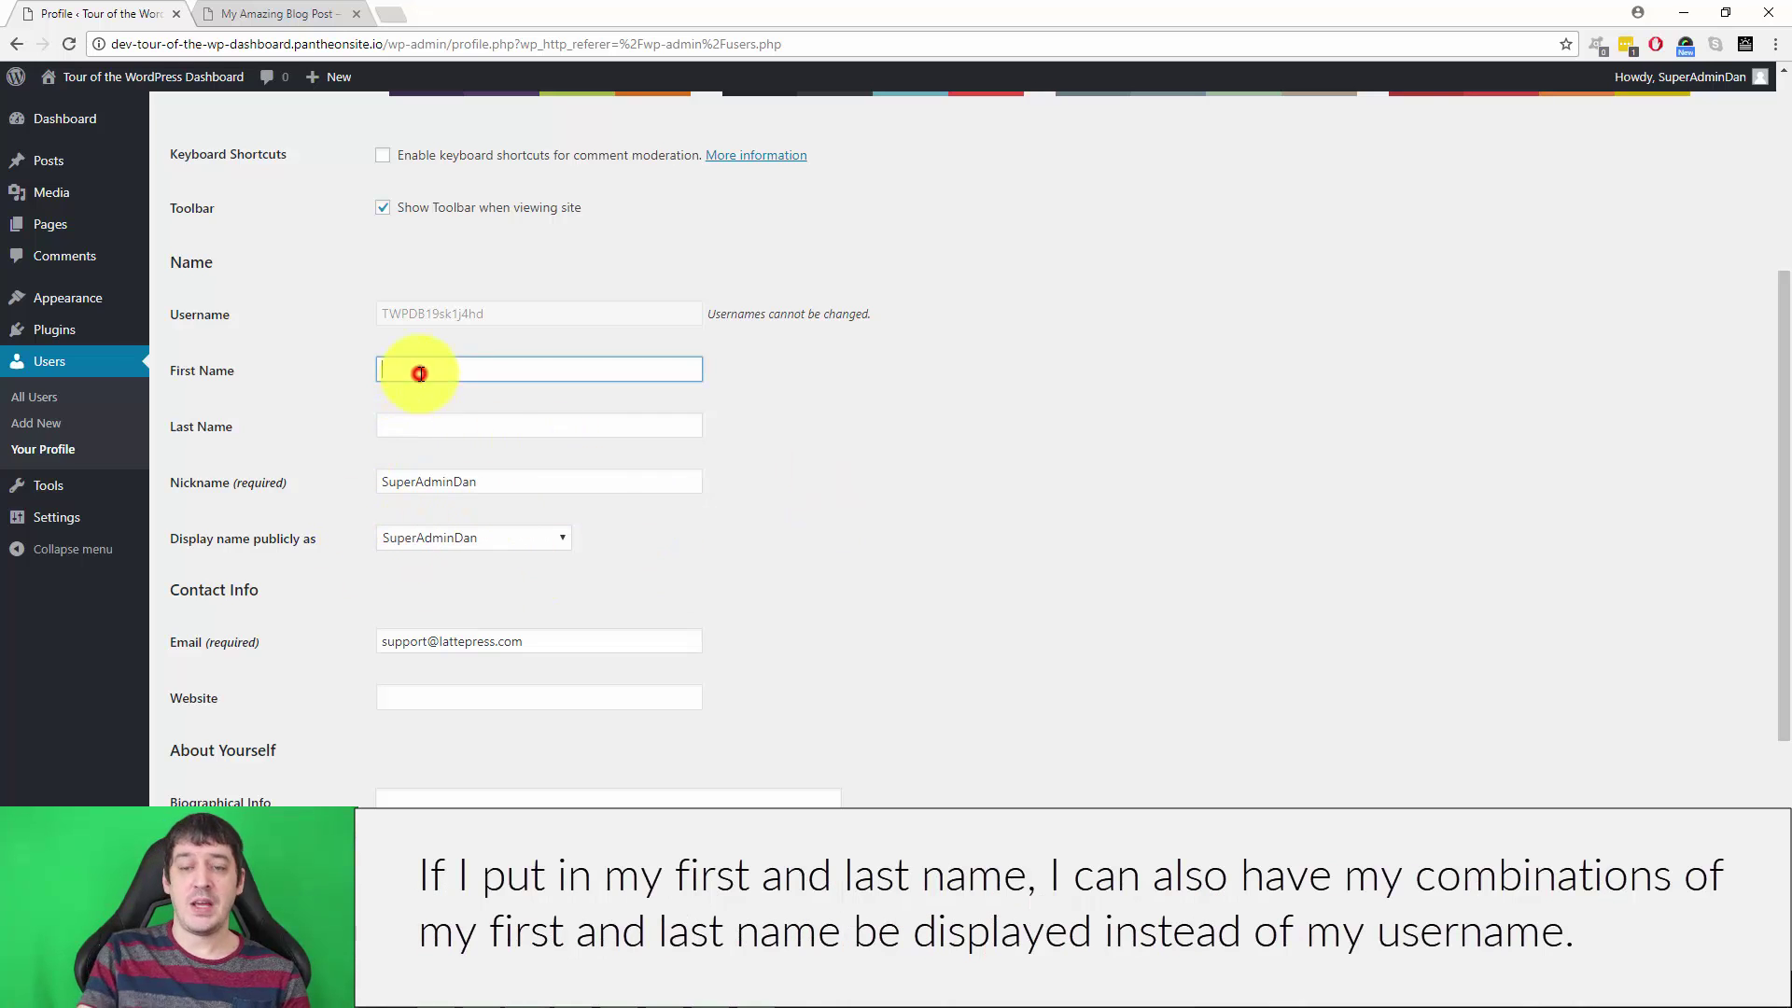
pyautogui.write('Dan')
pyautogui.press('Tab')
pyautogui.write('Jordan')
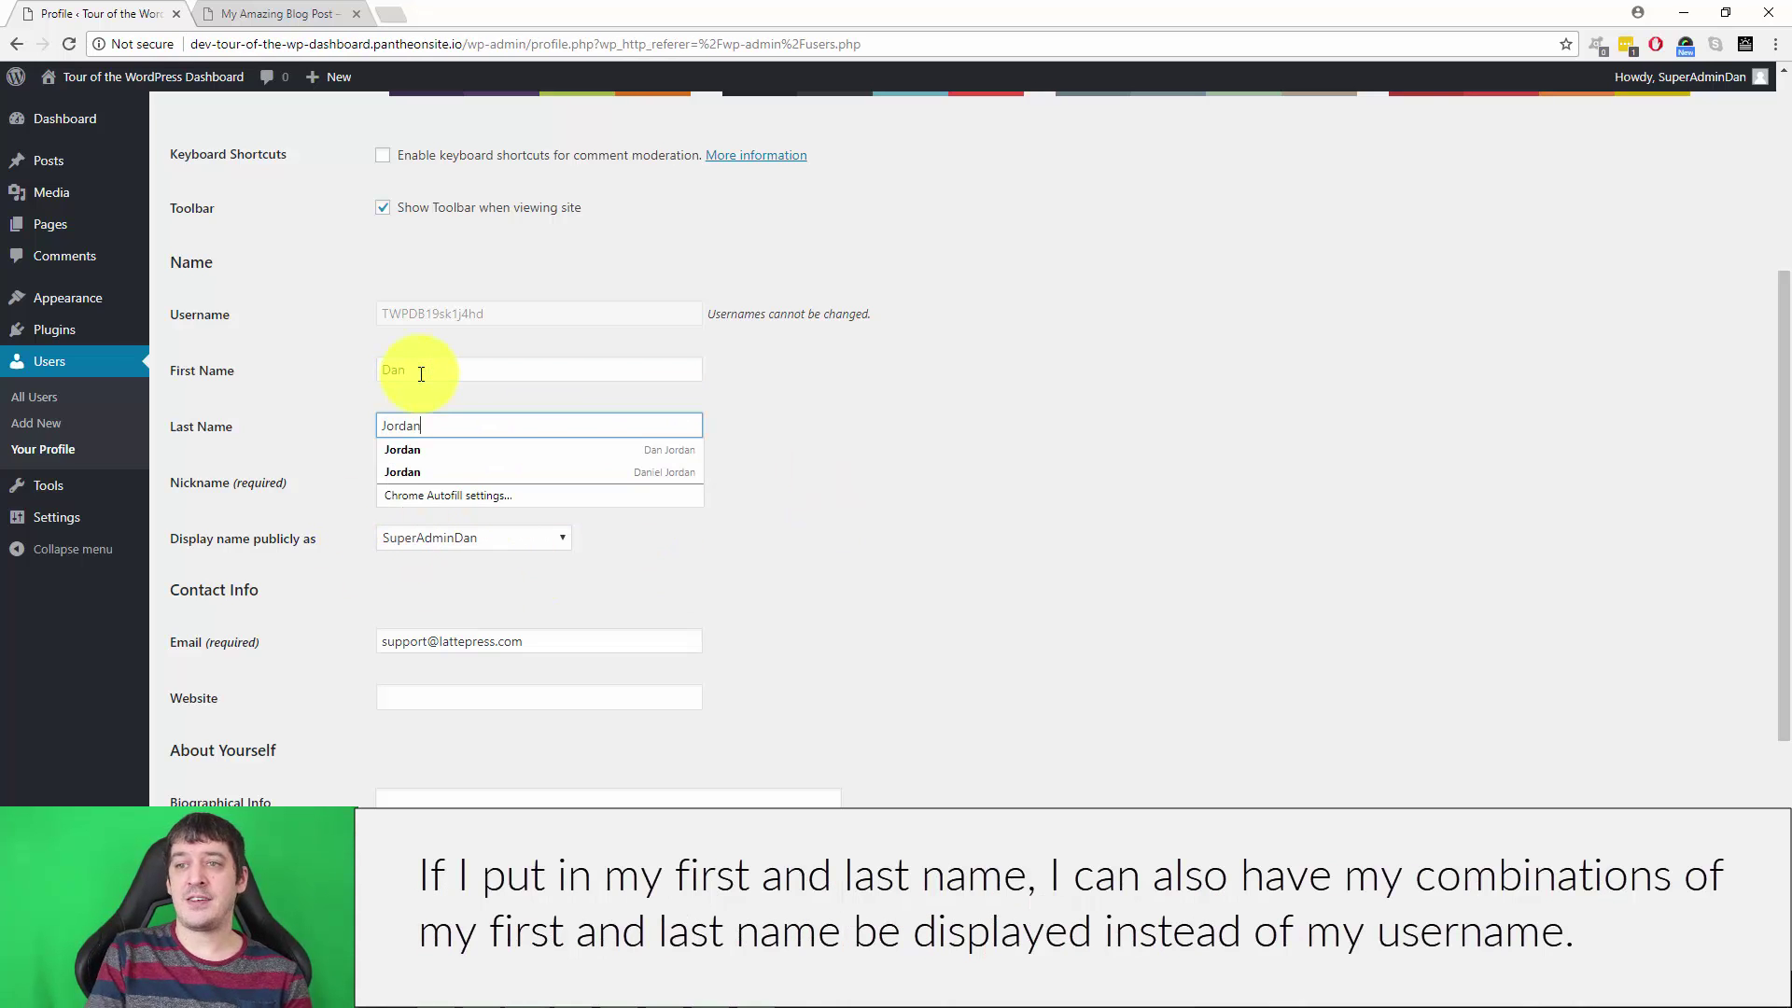
pyautogui.click(948, 450)
# Examine the first and last name combinations offered for the public display name.
pyautogui.click(431, 538)
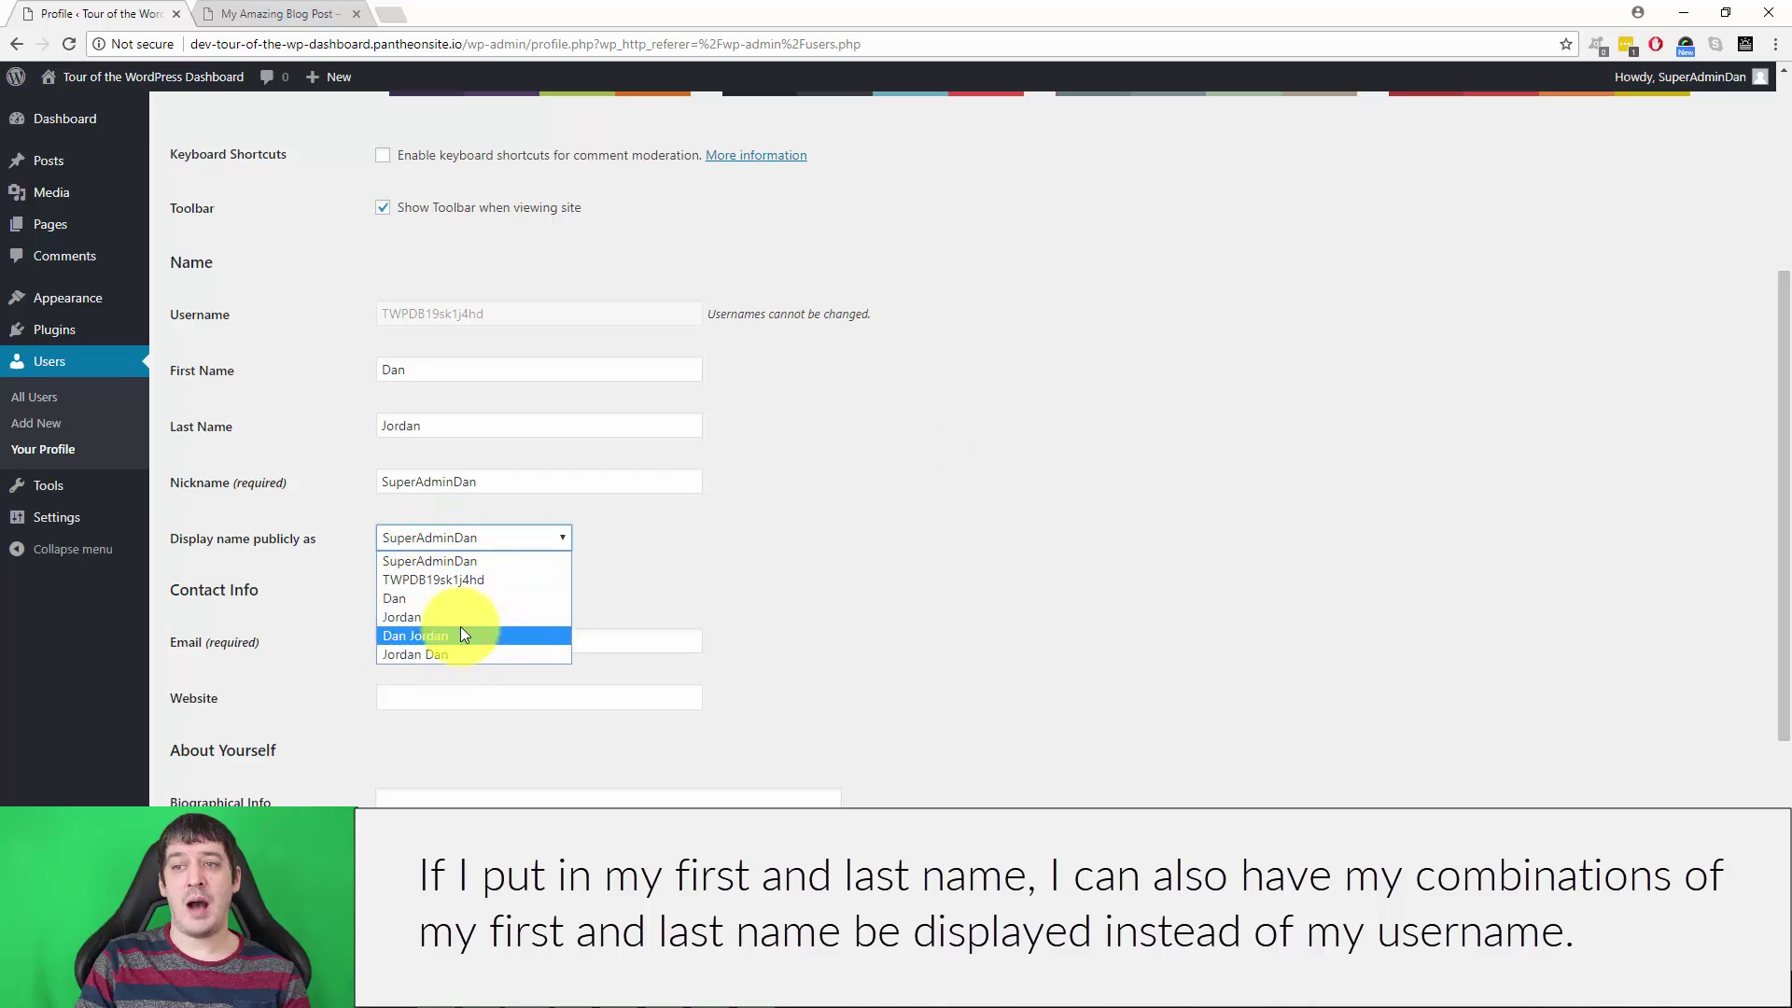
pyautogui.press('Down')
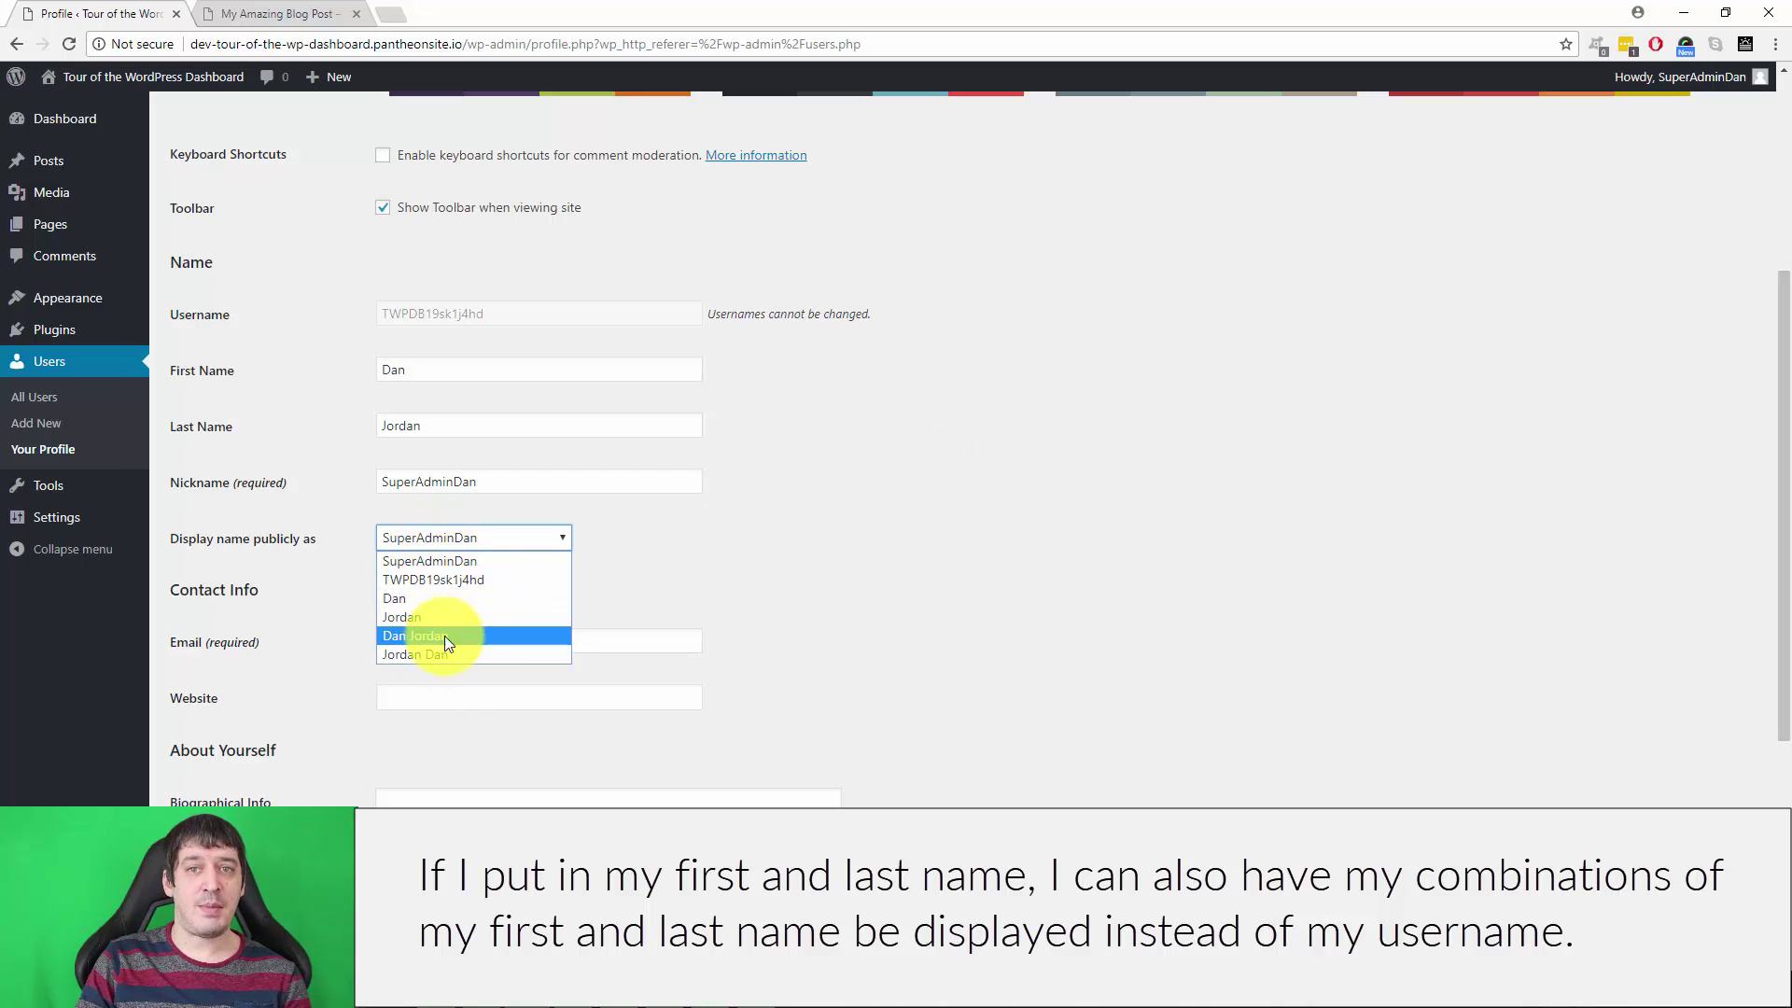
pyautogui.click(1011, 580)
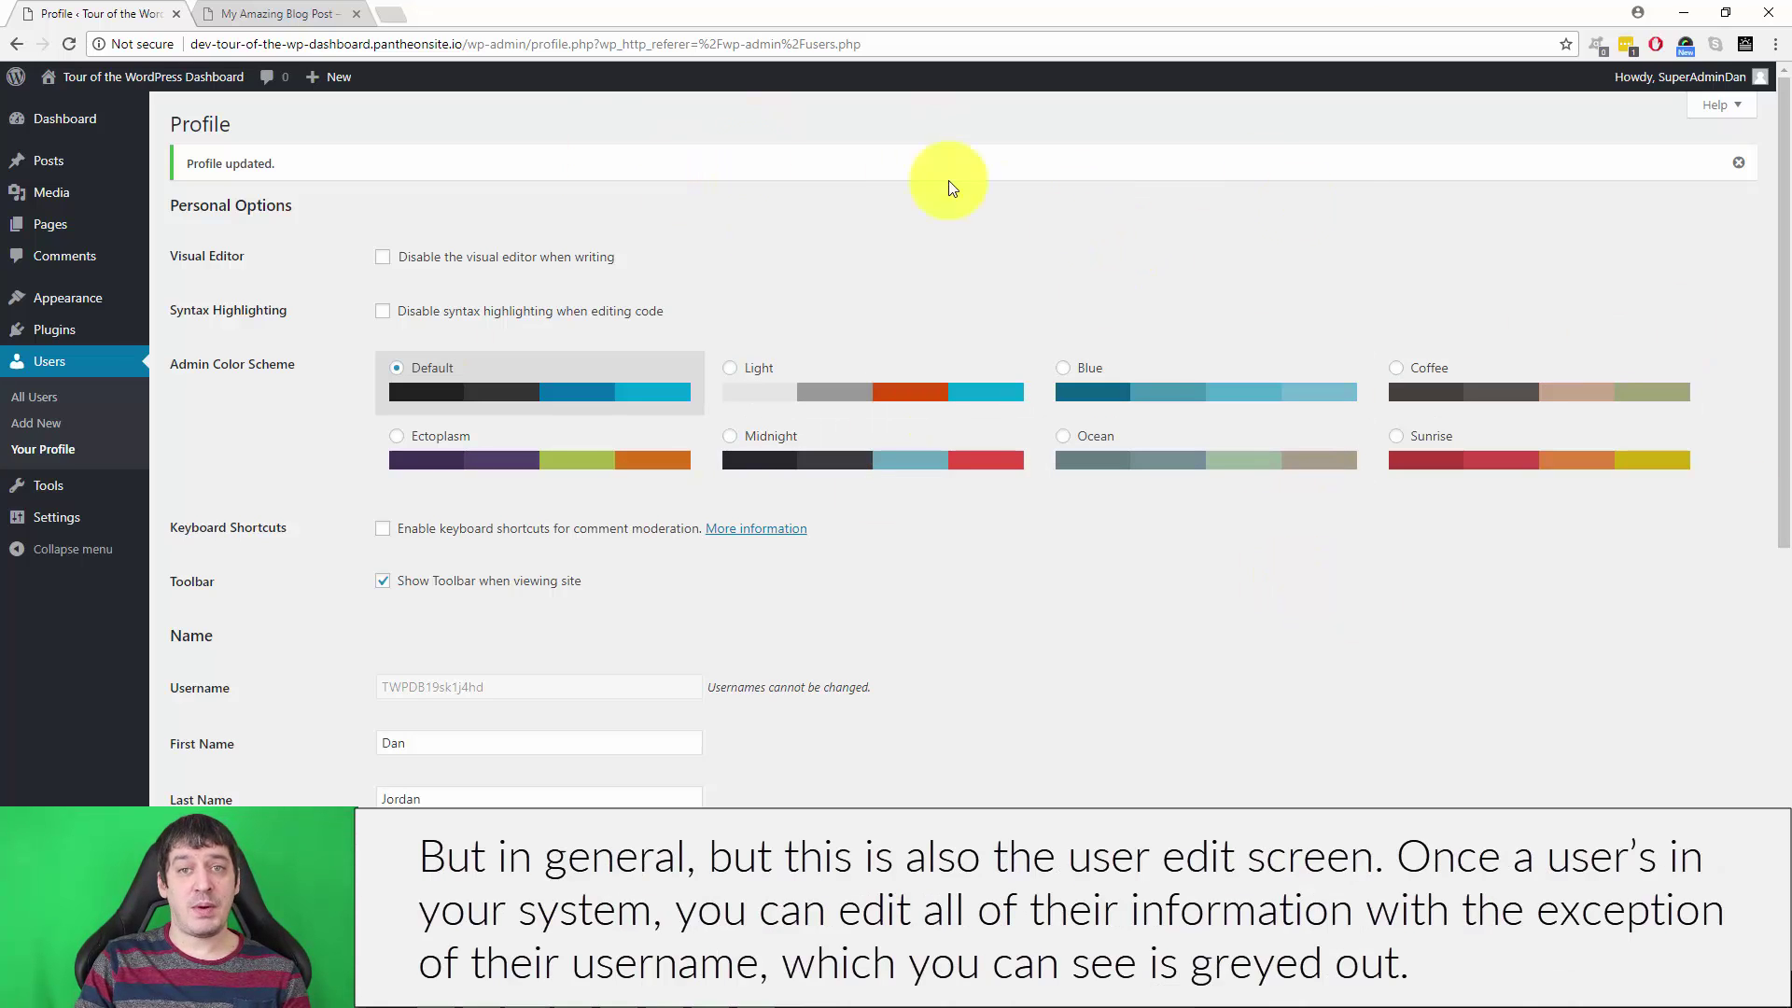
# Review the profile's username, contact and account management settings, and return to the list of all users.
pyautogui.scroll(-4, 1184, 521)
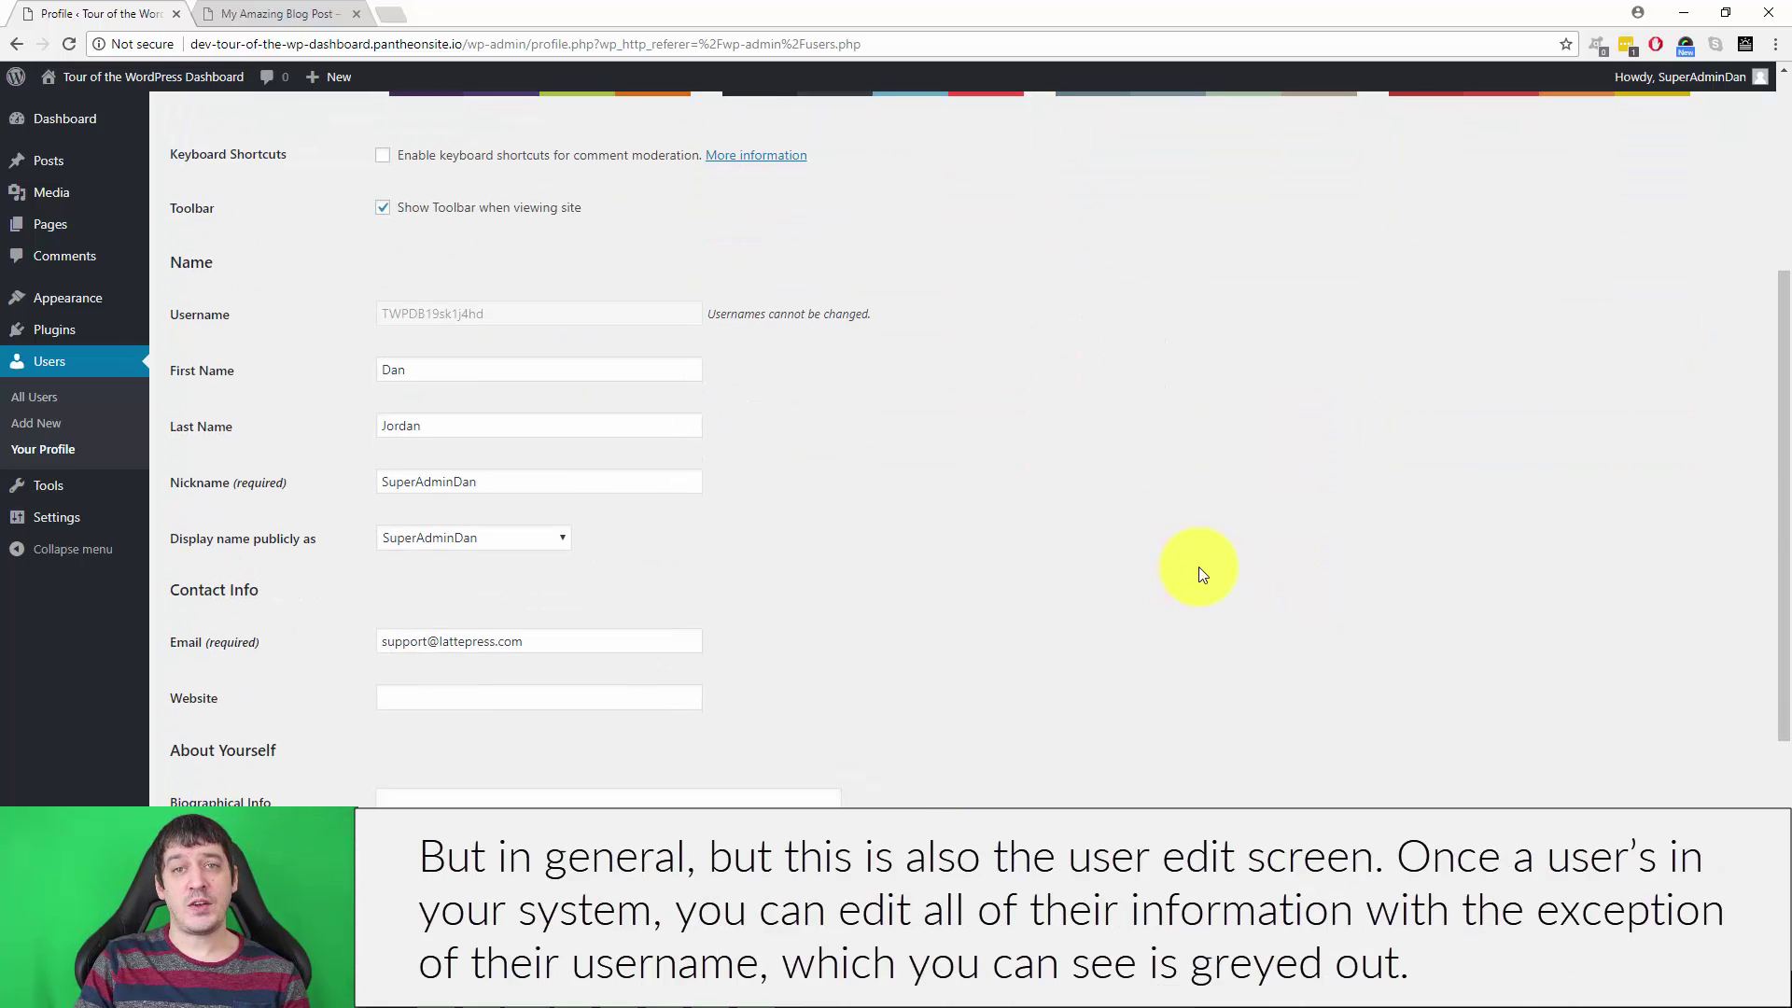
pyautogui.doubleClick(472, 315)
pyautogui.click(922, 446)
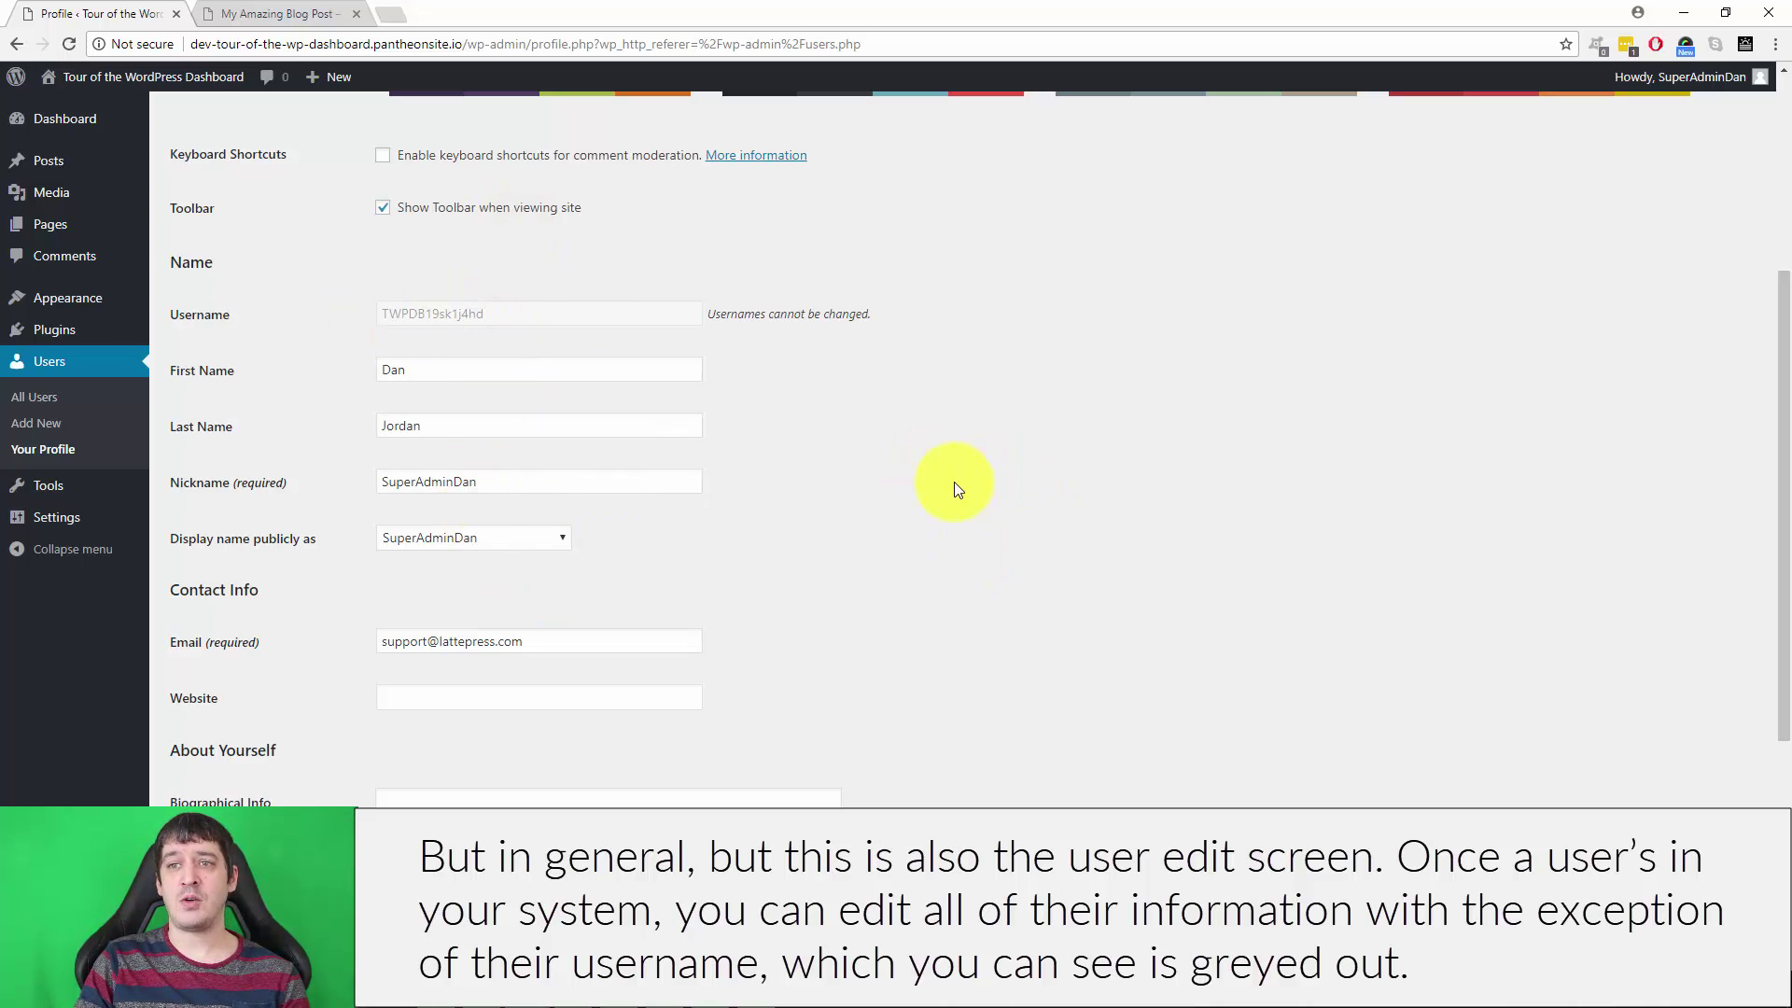
pyautogui.scroll(-5, 954, 481)
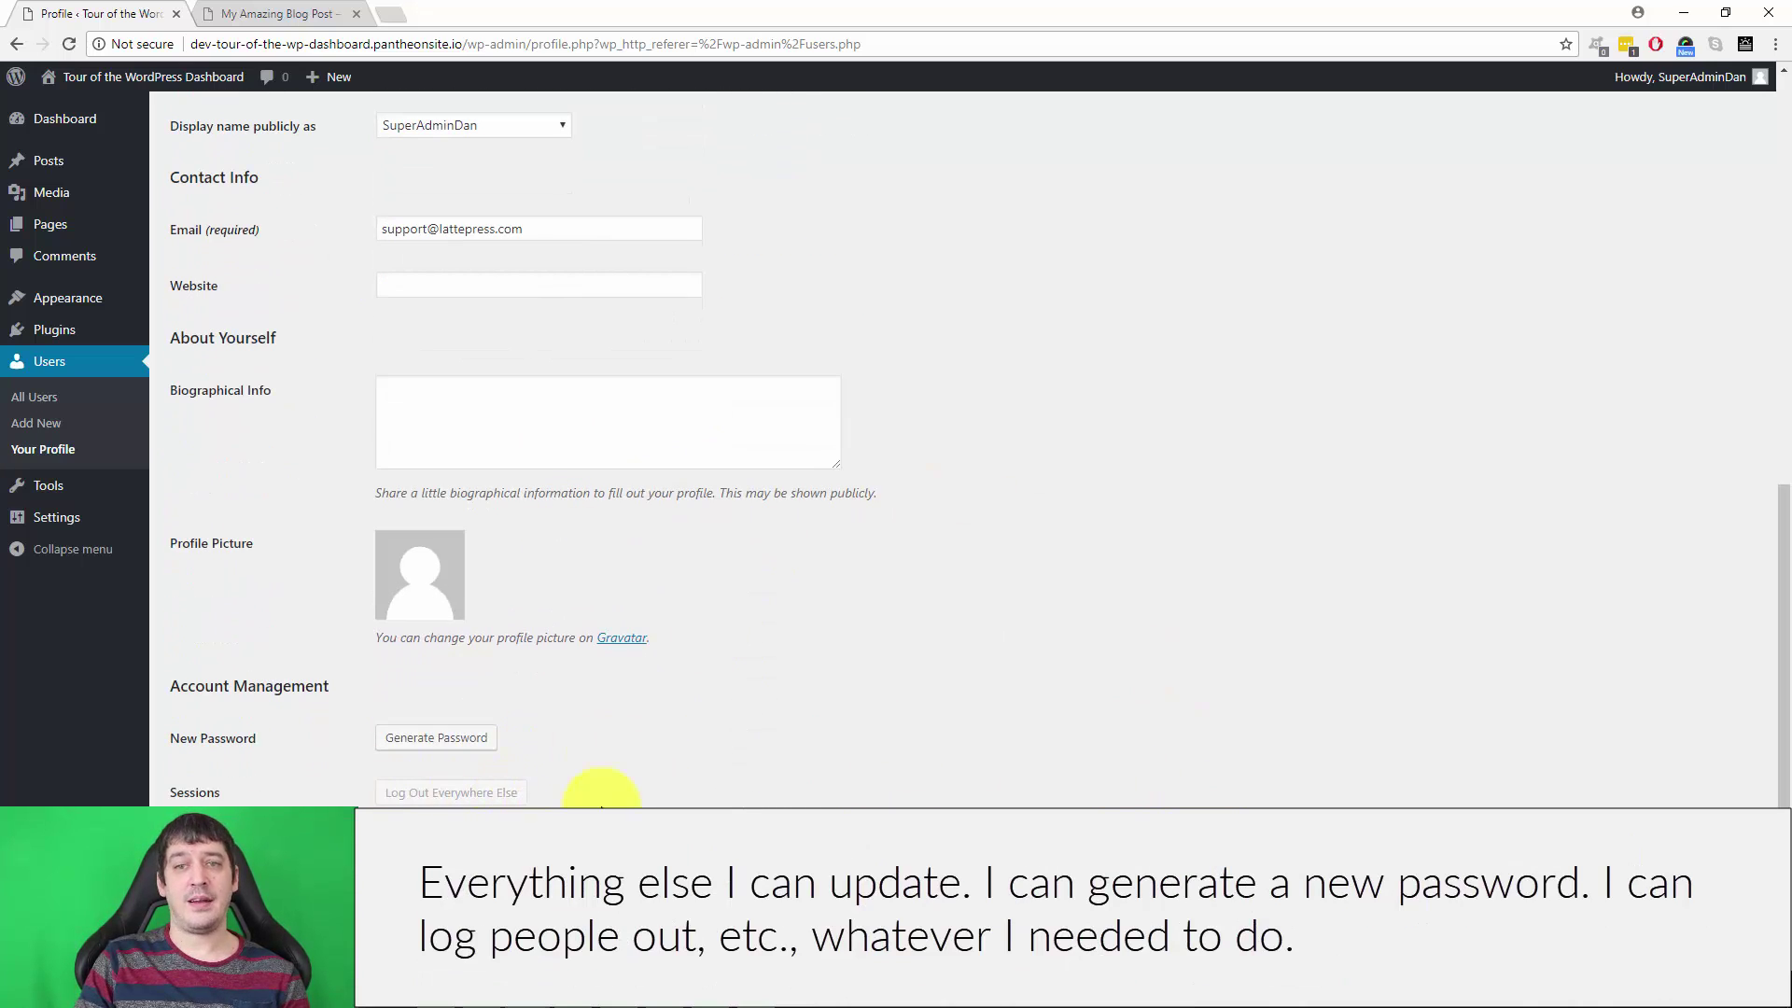
pyautogui.scroll(9, 821, 794)
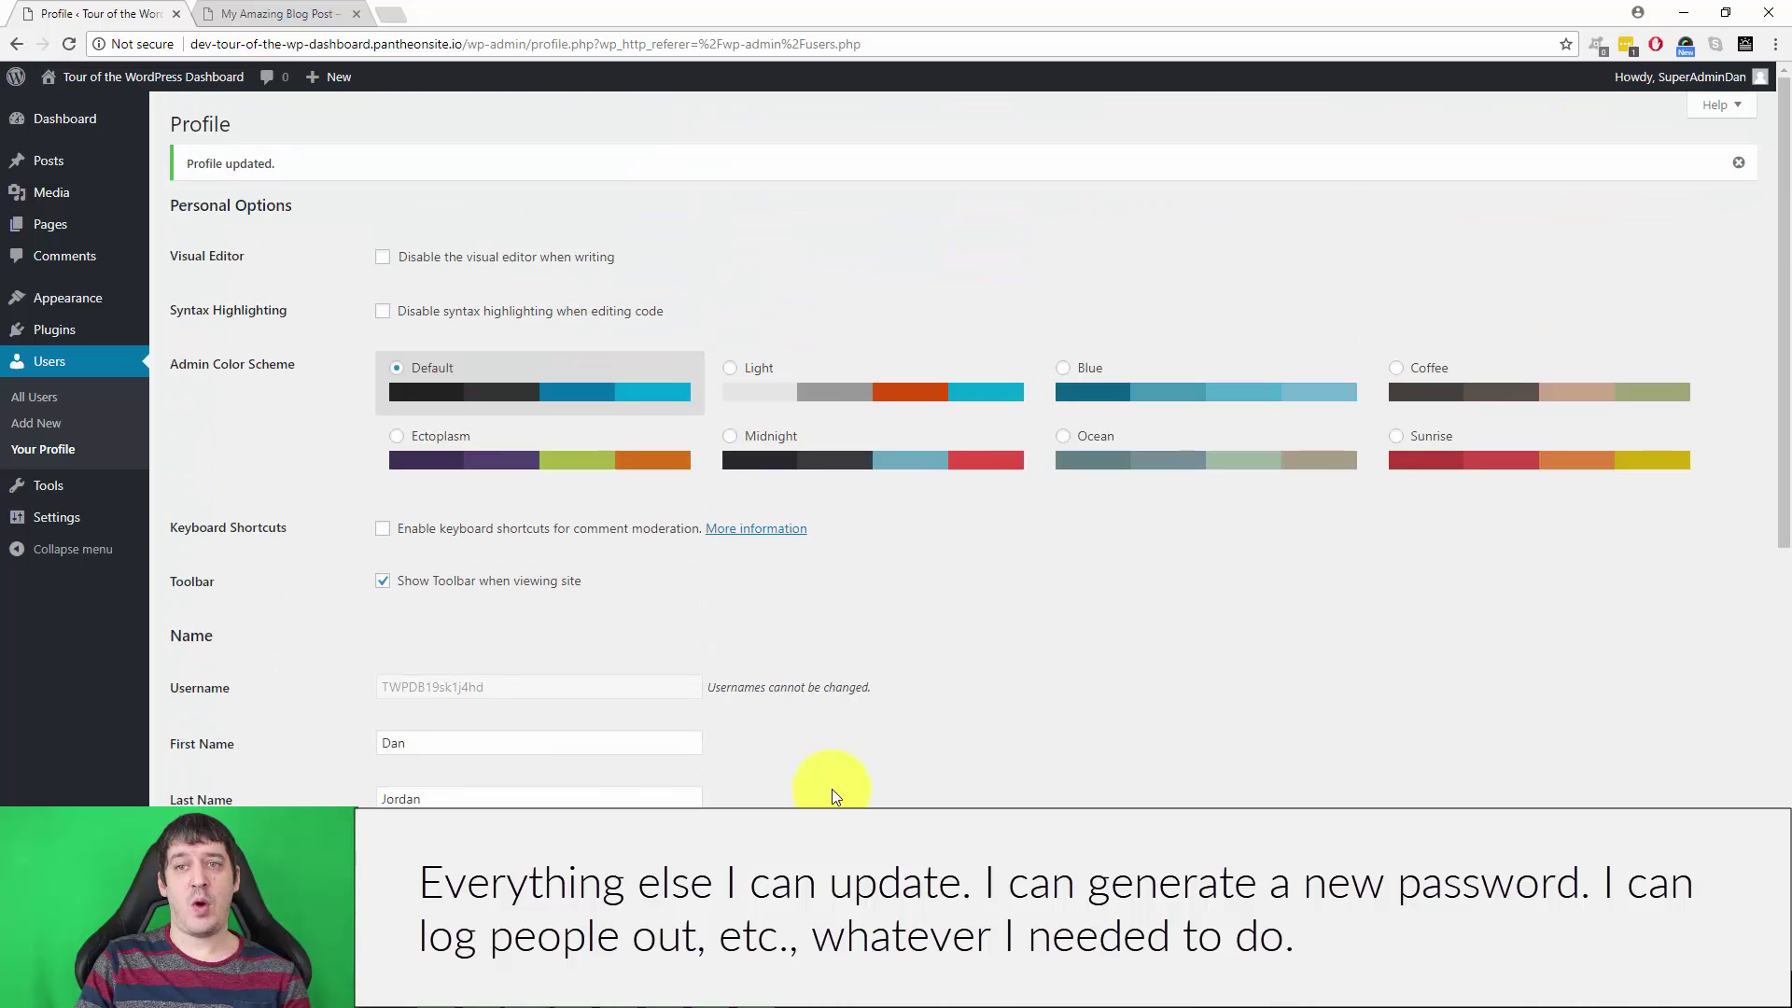
pyautogui.click(42, 396)
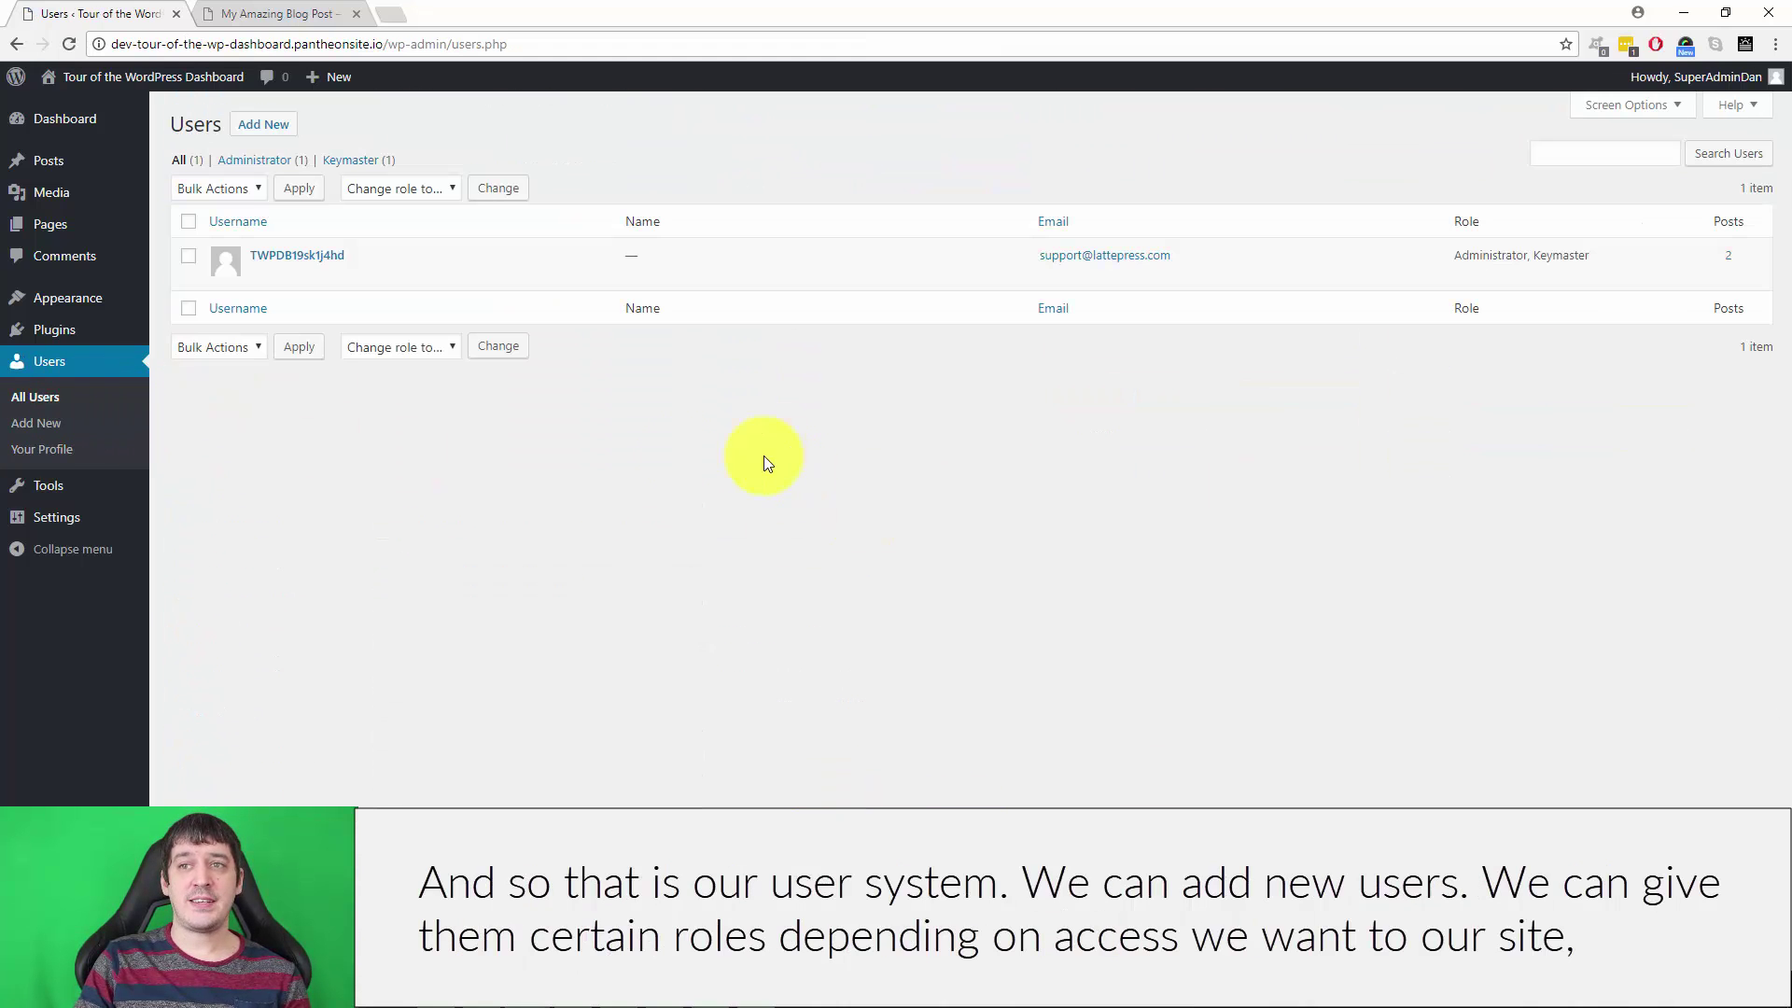